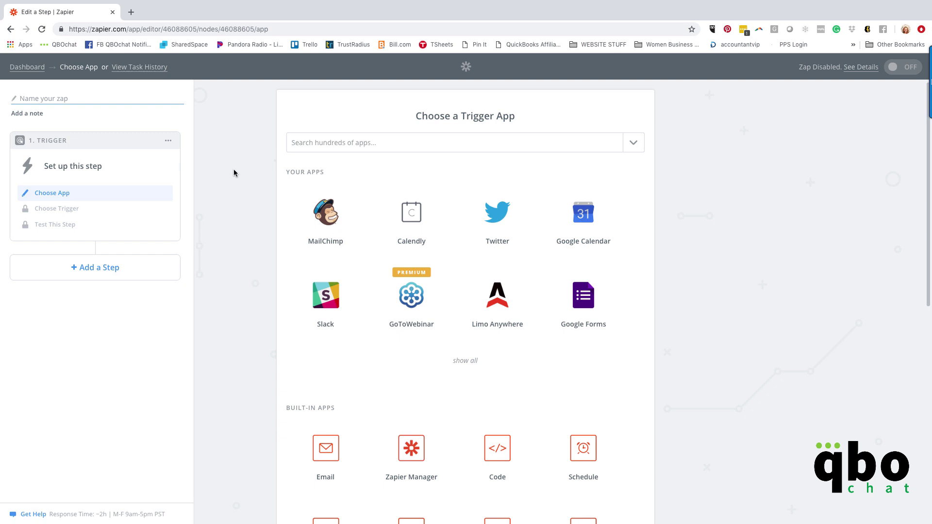
Set Stripe's New Charge as the Zap's trigger, using the already connected Stripe account
click(327, 144)
text(stripe)
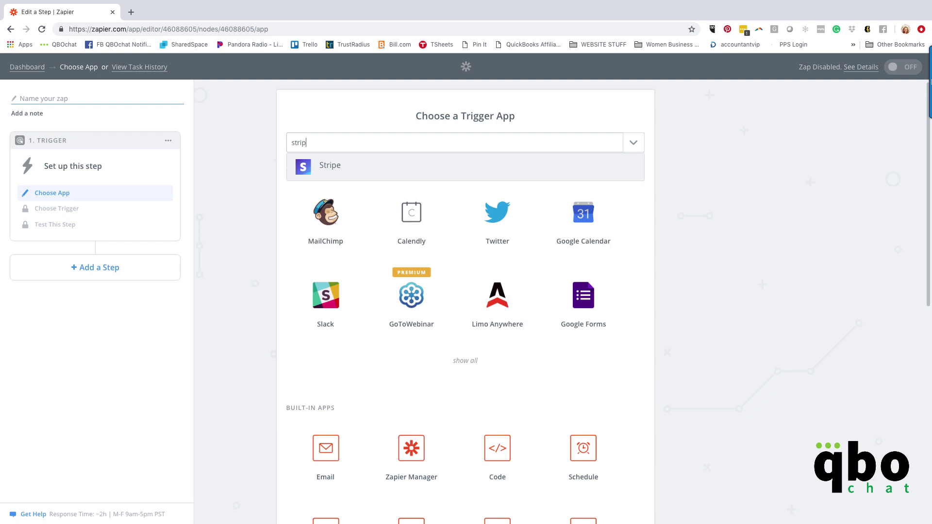
click(340, 168)
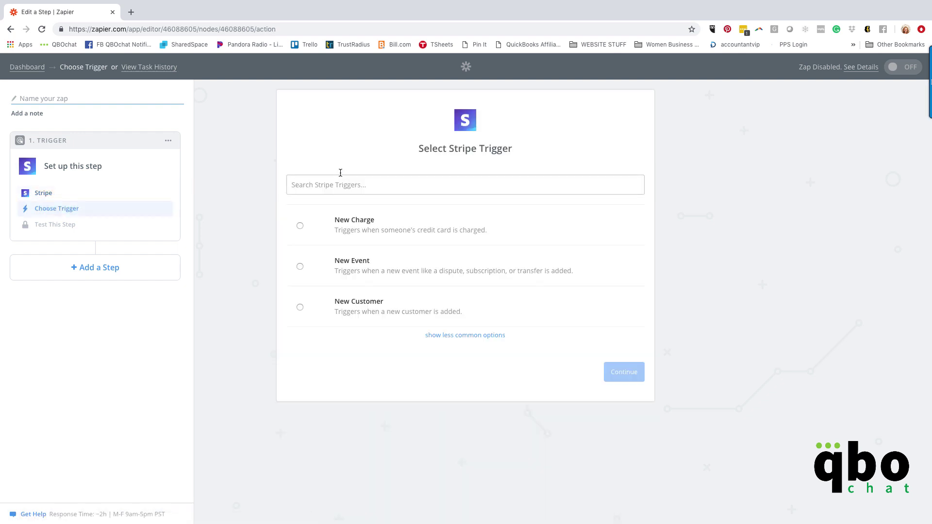
click(300, 226)
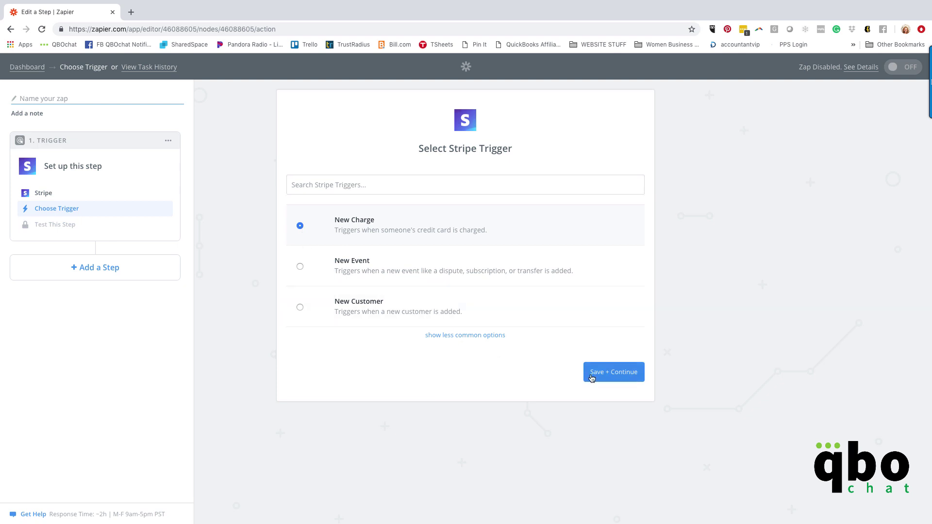
click(609, 373)
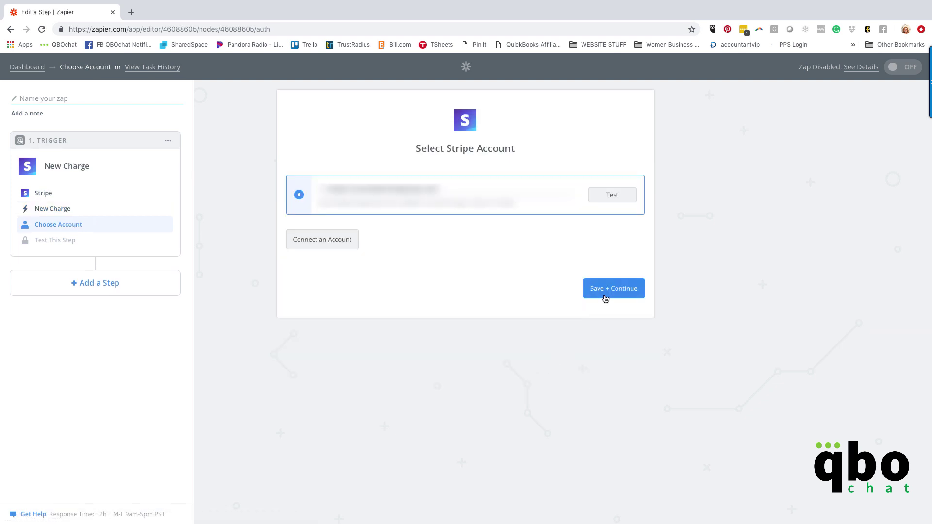
click(605, 297)
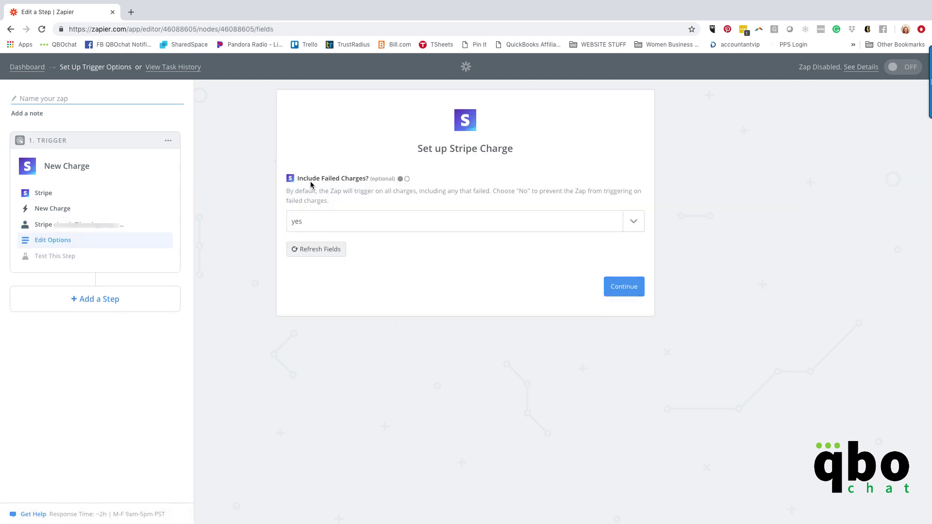
Set Include Failed Charges to no for the Stripe trigger and continue with the Charge A sample
click(634, 221)
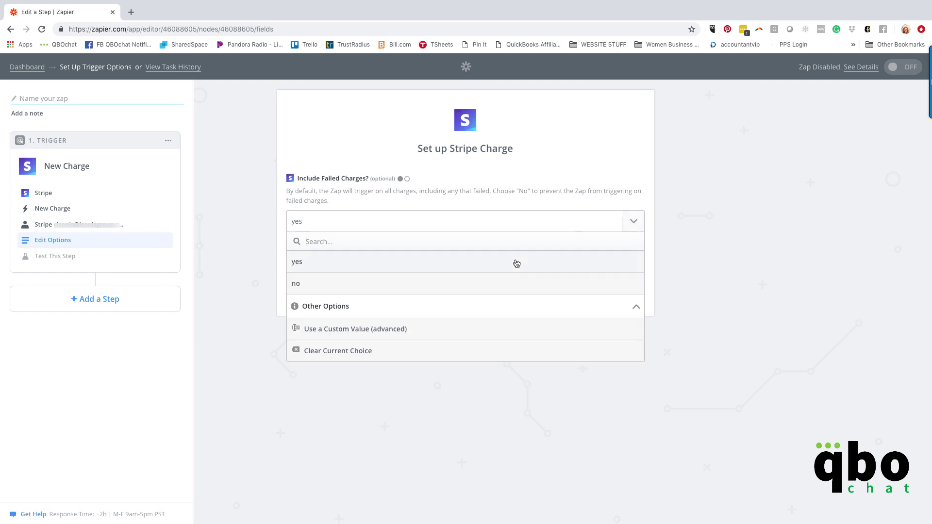
click(474, 287)
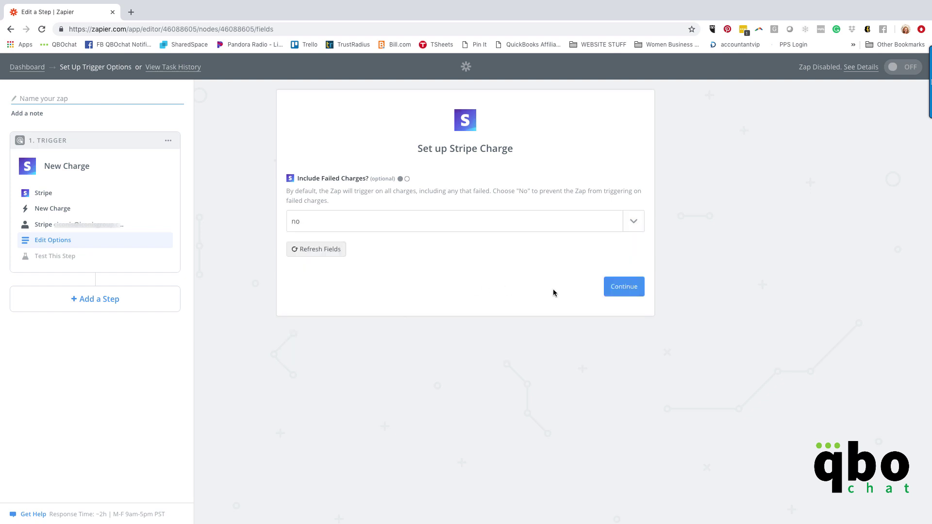
right_click(632, 290)
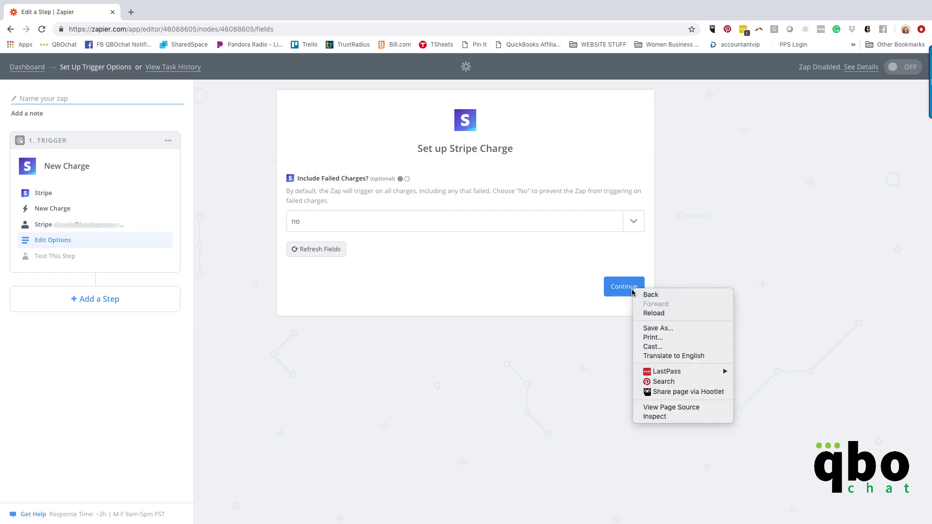
click(567, 289)
click(618, 288)
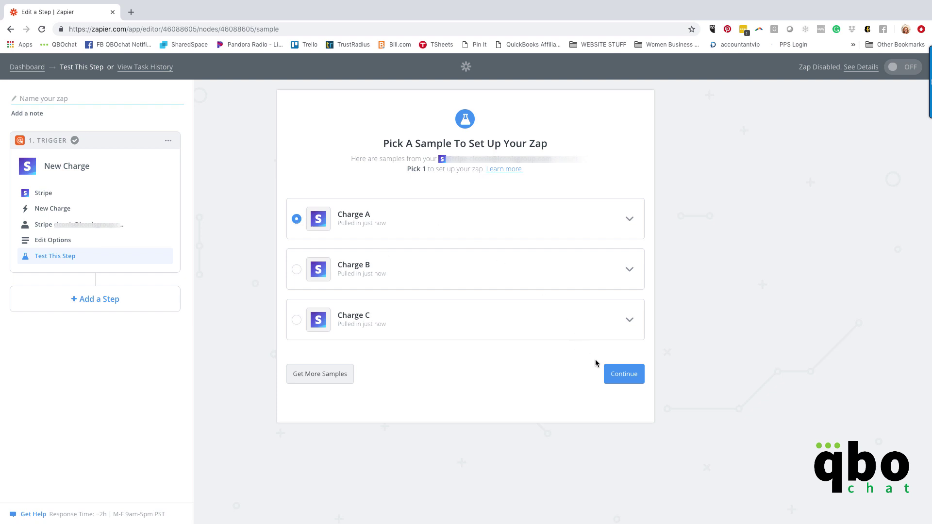
click(618, 378)
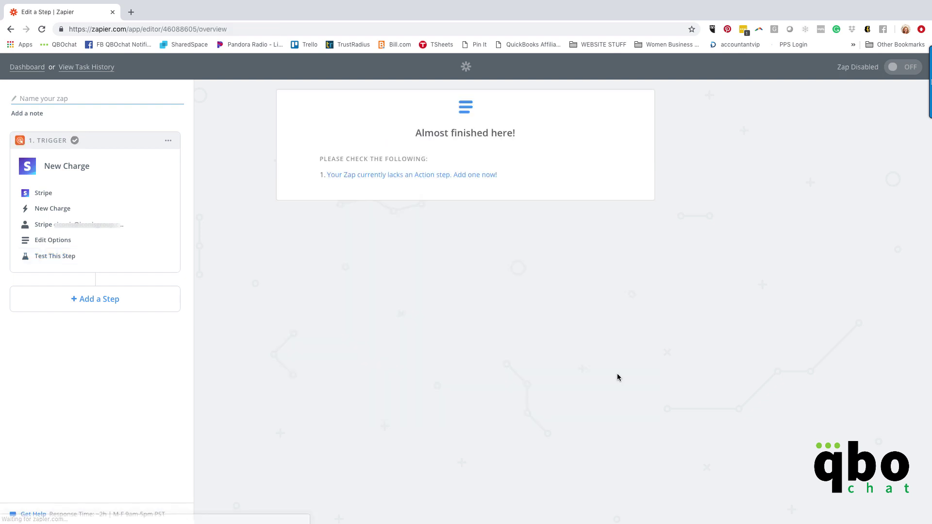
Add a QuickBooks Online Find Customer step to the Zap, using the connected QuickBooks Online account
click(386, 177)
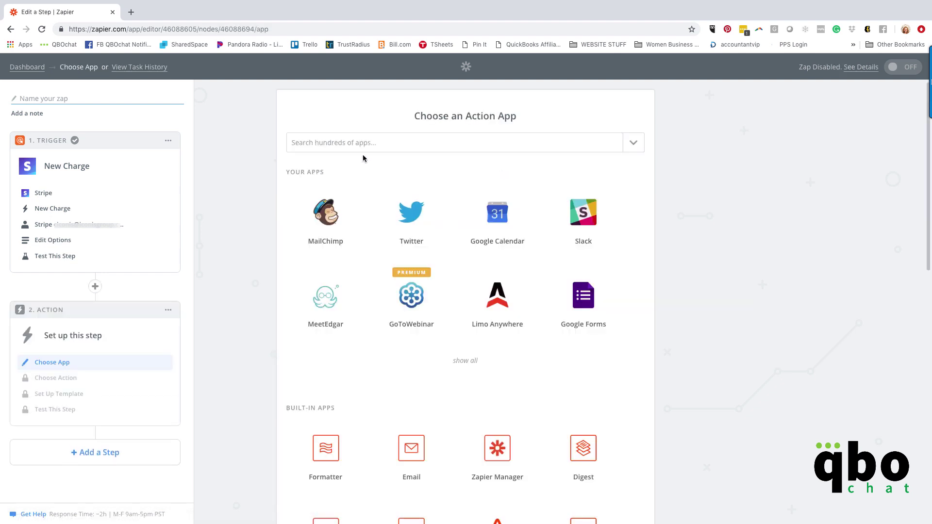
click(363, 144)
text(quick)
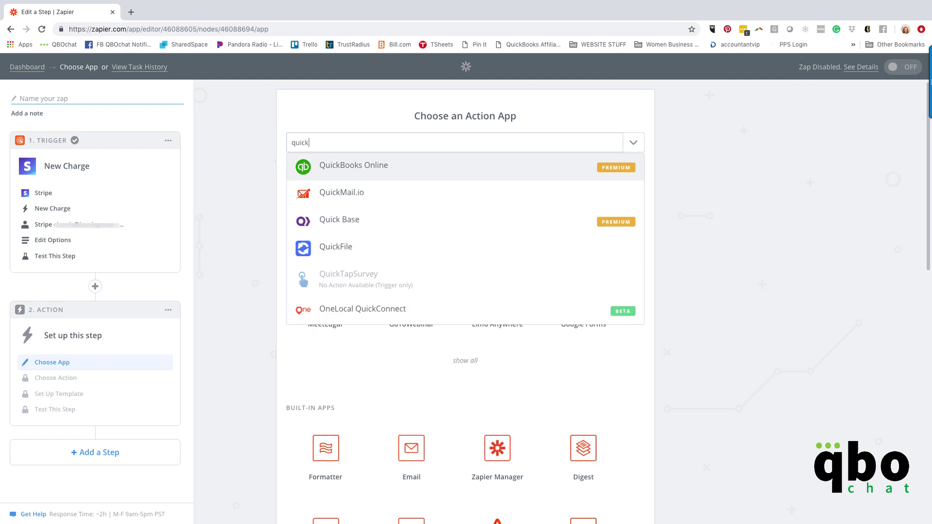
click(394, 168)
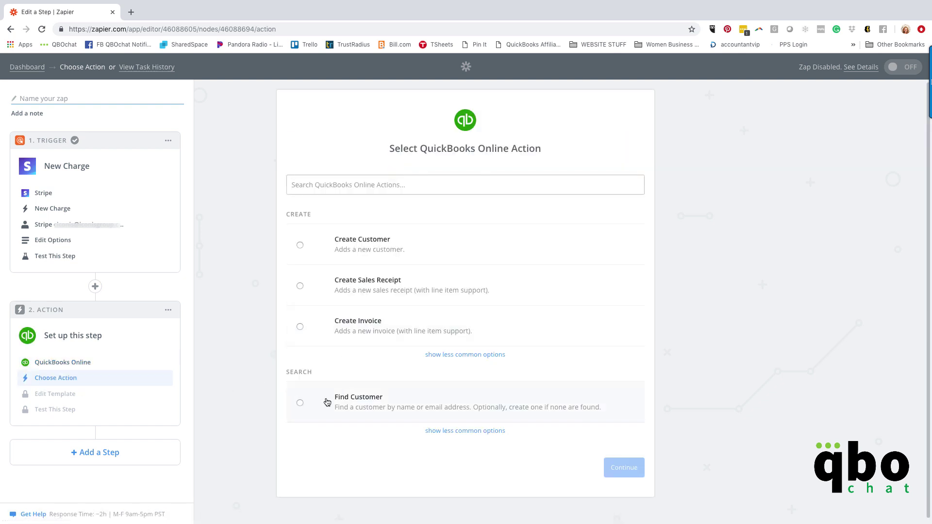
click(300, 404)
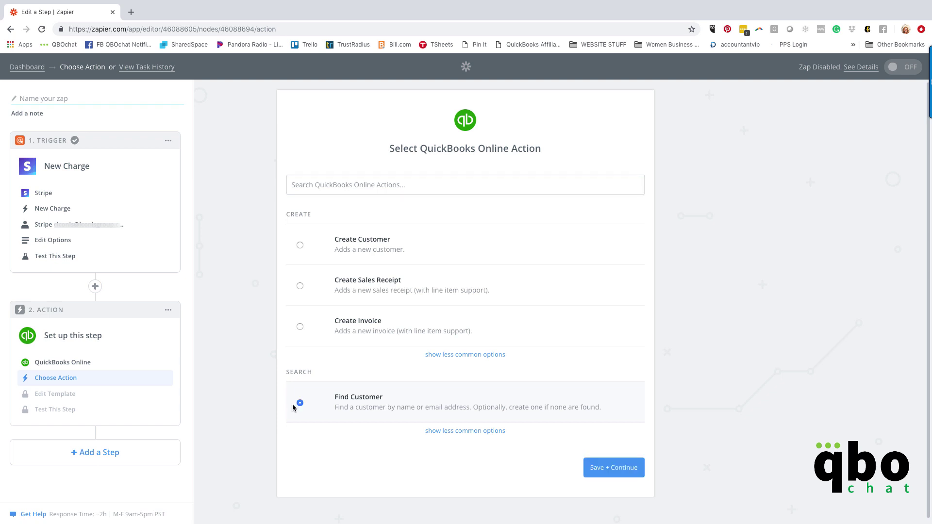
click(599, 465)
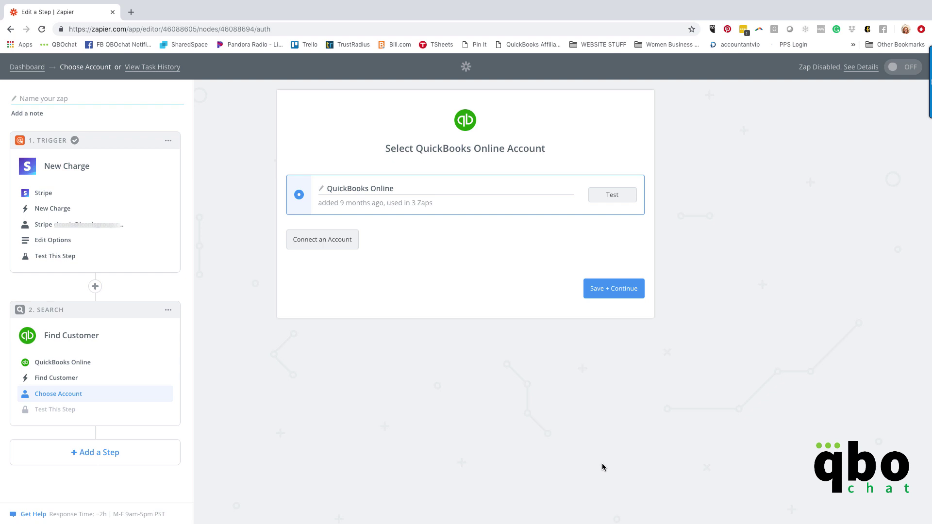
click(613, 292)
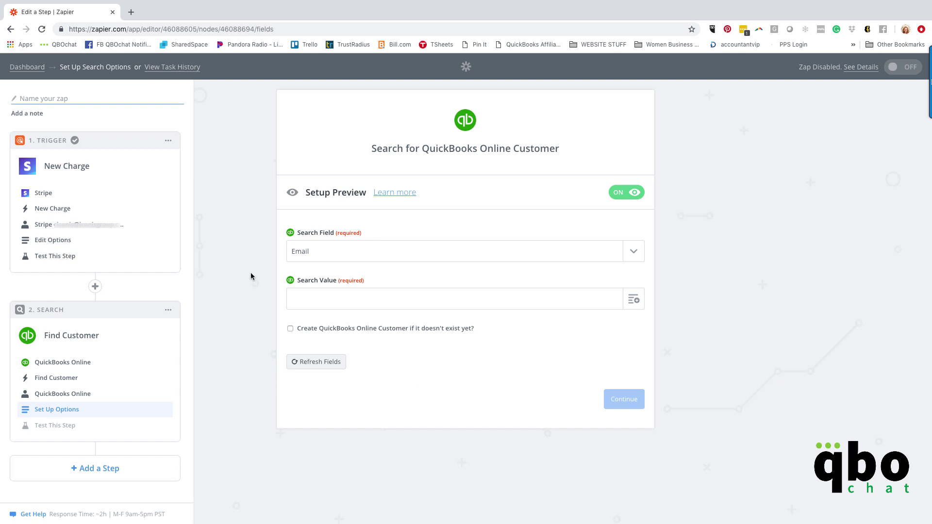
Set the customer search to match by Email, with the Stripe charge's Receipt Email as the search value
click(616, 247)
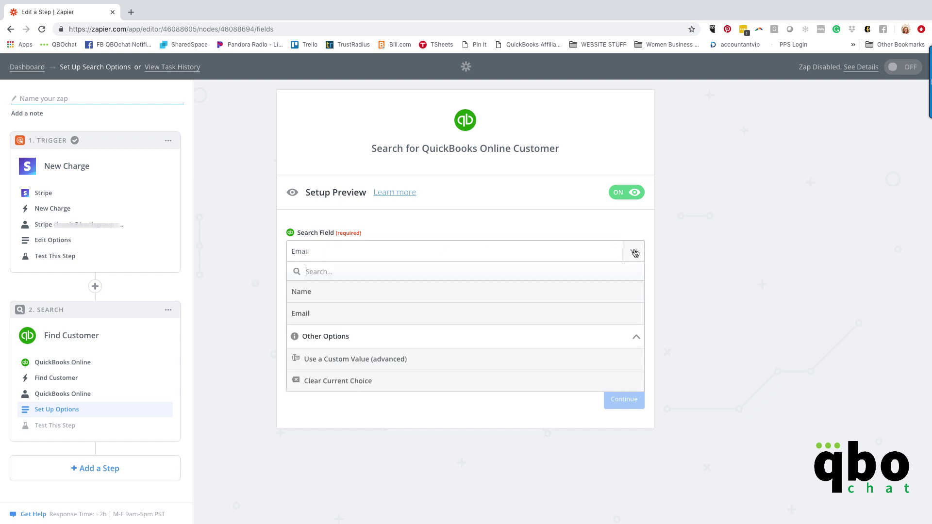
click(338, 319)
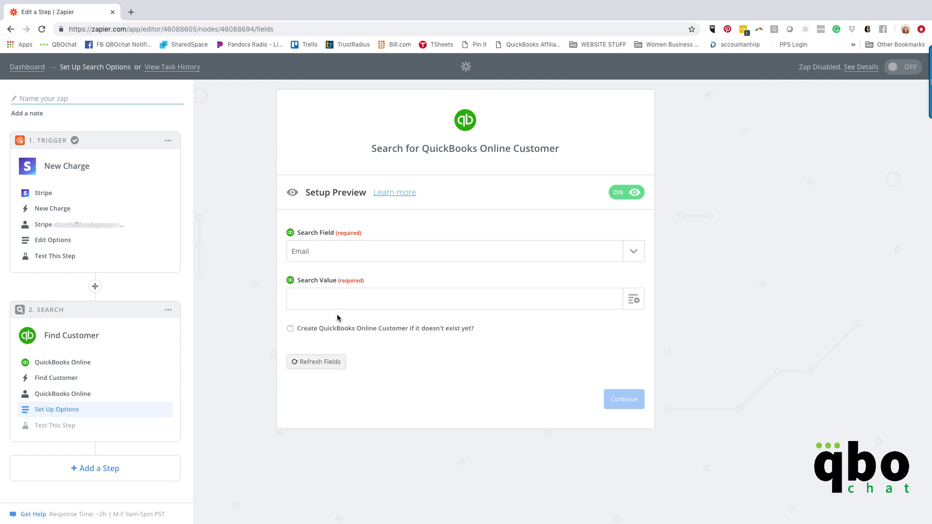
click(633, 298)
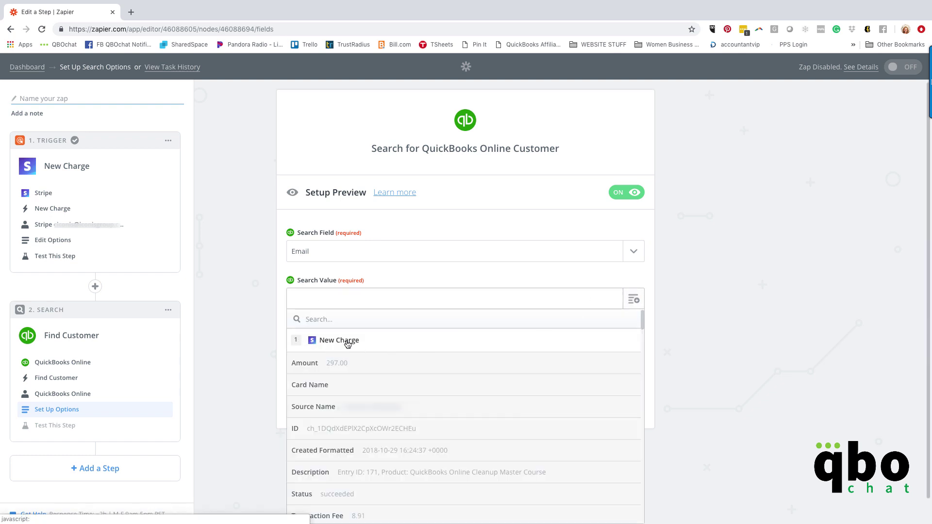
scroll(369, 405, down, 2)
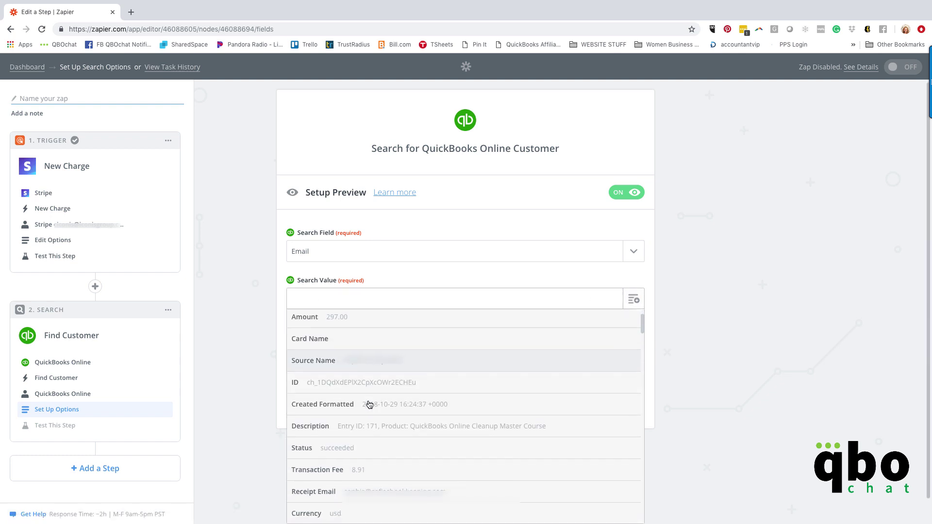
scroll(369, 405, down, 6)
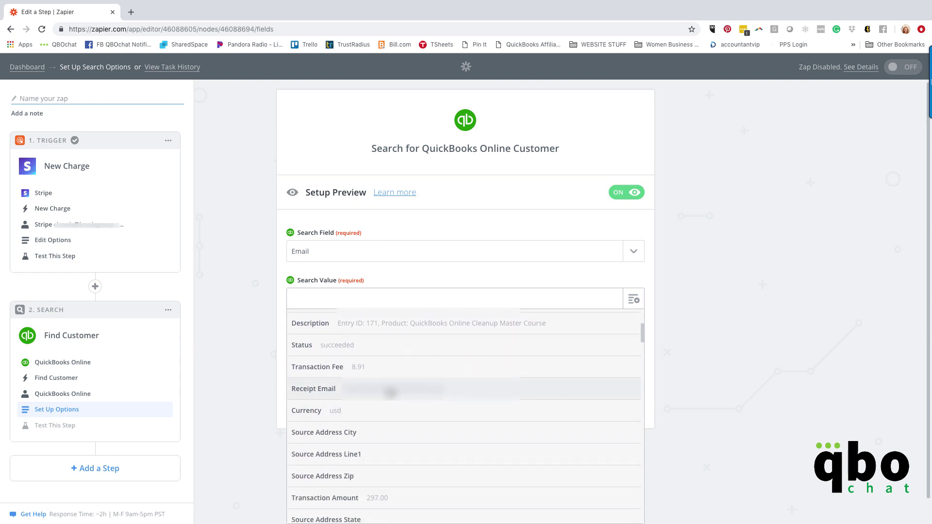
click(312, 391)
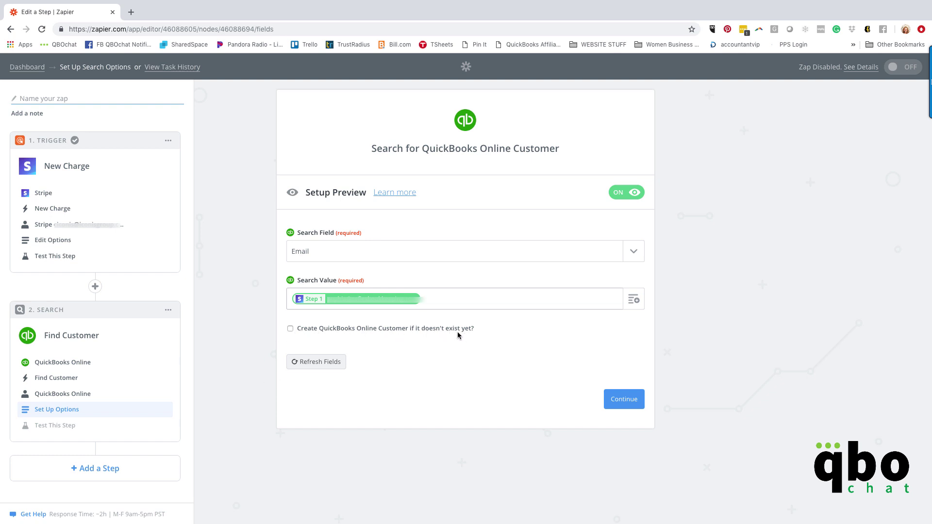
Enable creating the QuickBooks Online customer if it doesn't exist yet, and map Full Name to the charge's Source Name
click(290, 329)
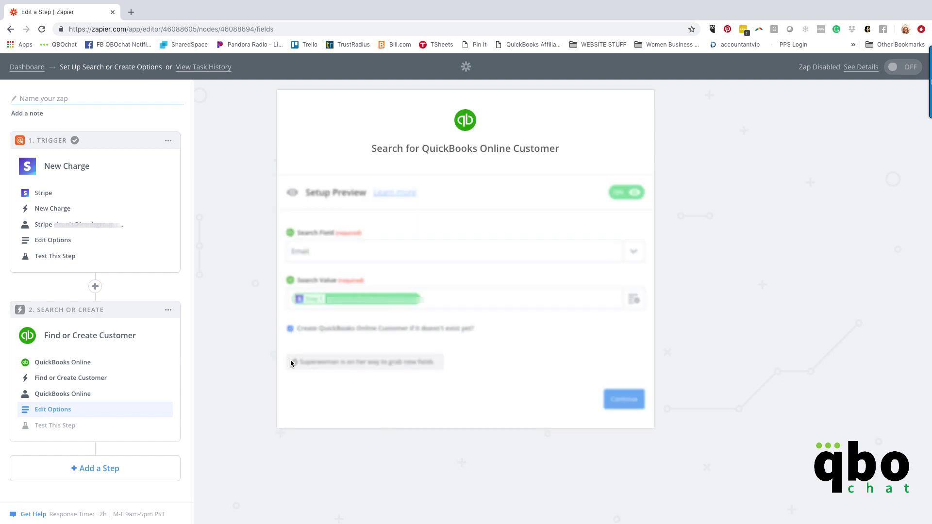
scroll(267, 359, down, 3)
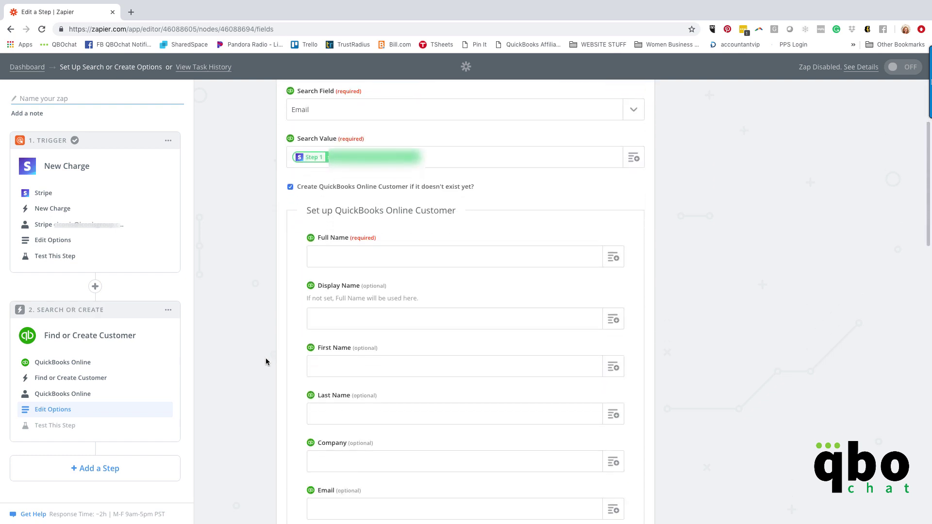
click(529, 243)
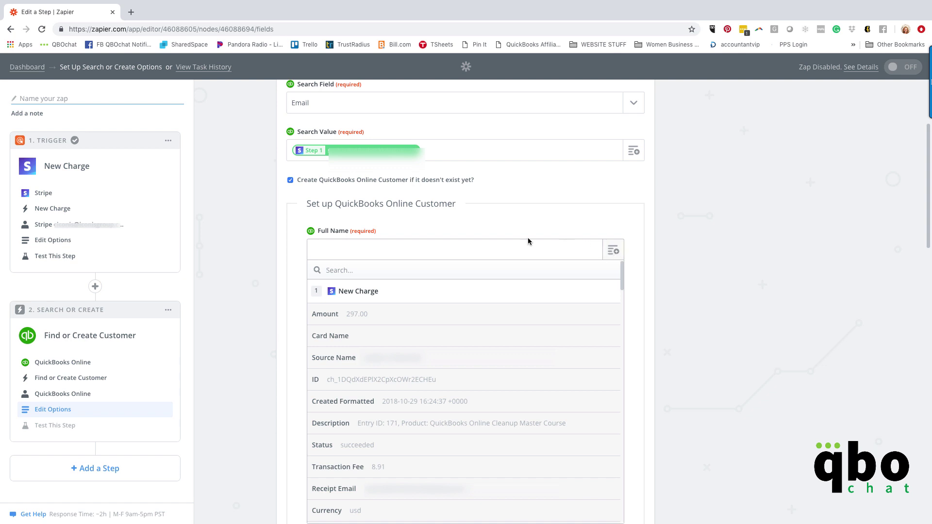
click(334, 360)
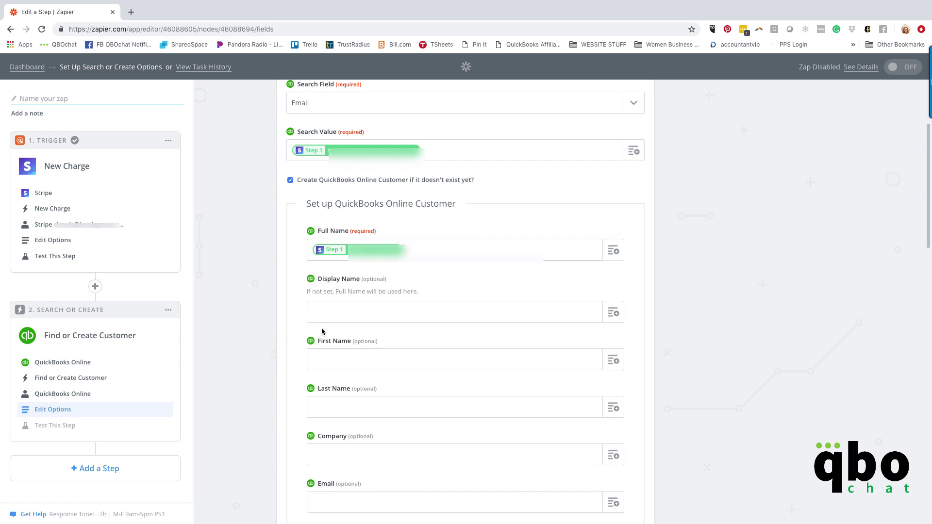
Map the new customer's Email field to the Stripe charge's Receipt Email
scroll(322, 332, down, 4)
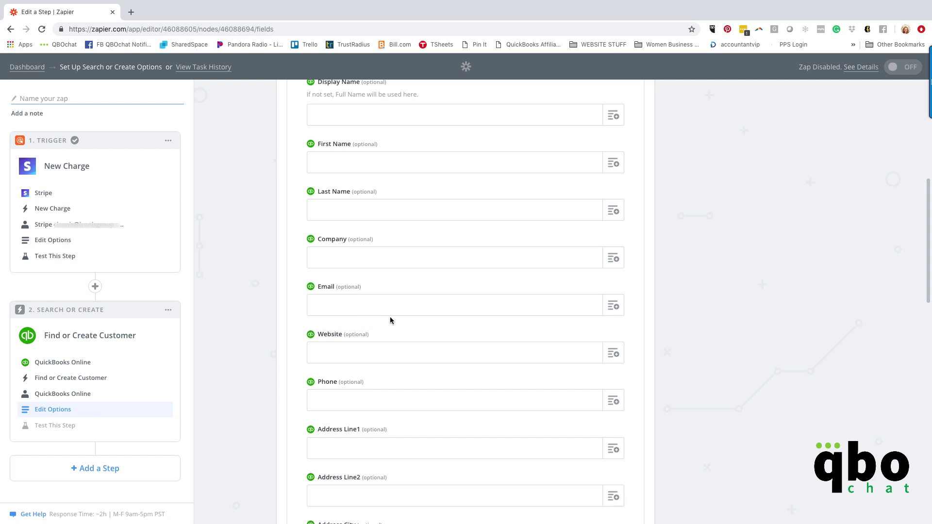
click(609, 304)
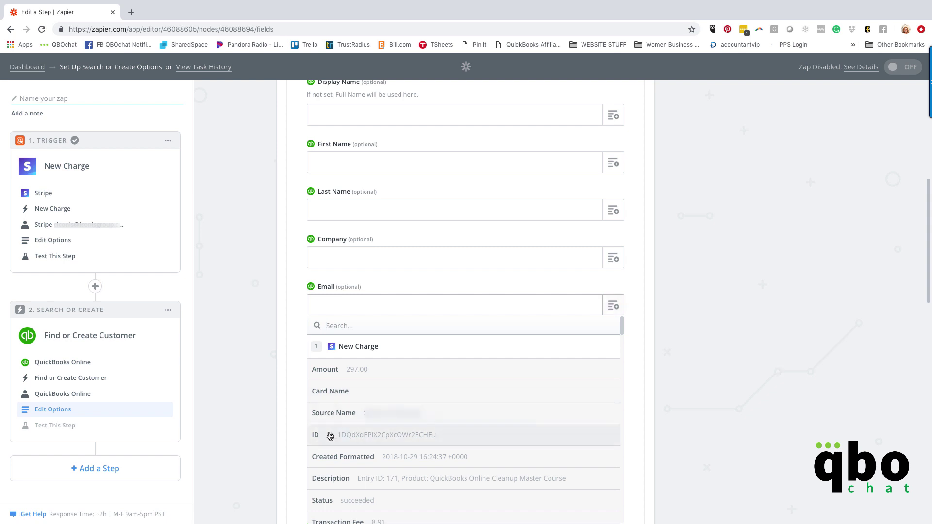
scroll(321, 420, down, 1)
scroll(321, 421, down, 2)
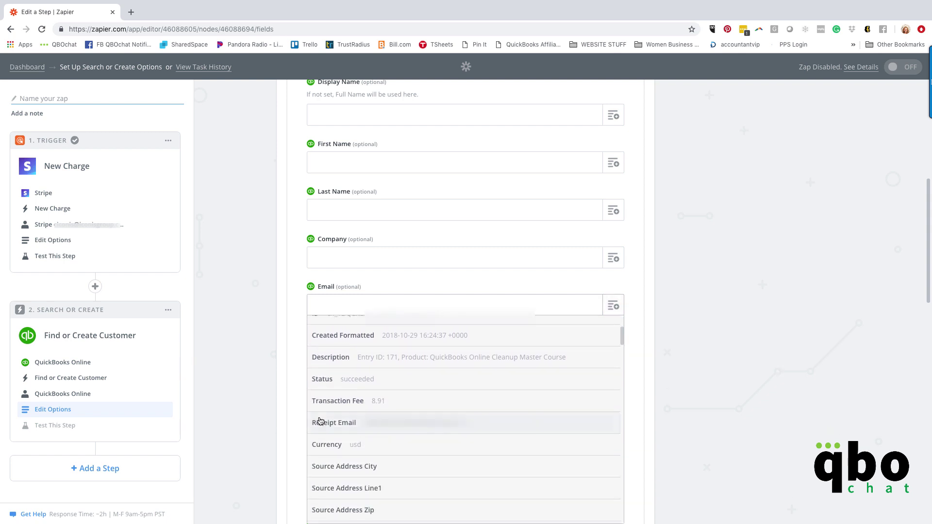
click(321, 420)
Examine the remaining optional customer fields and look through the Stripe charge data for an address value to use in Address Line1
scroll(460, 291, down, 3)
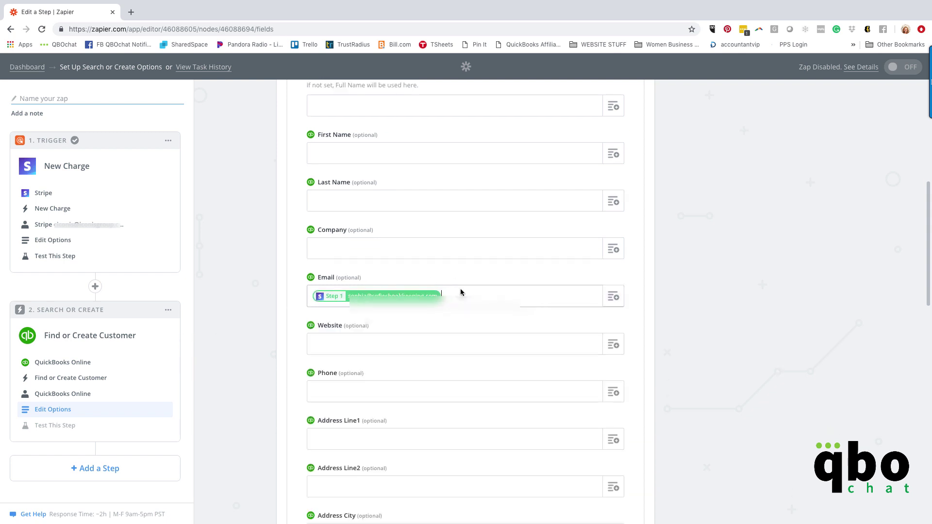
scroll(461, 292, down, 5)
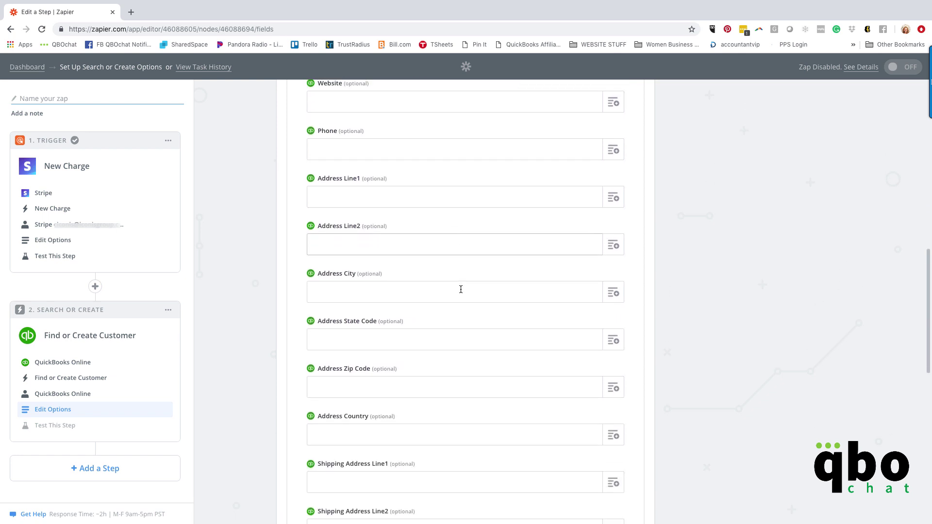
scroll(460, 292, down, 1)
scroll(460, 290, up, 5)
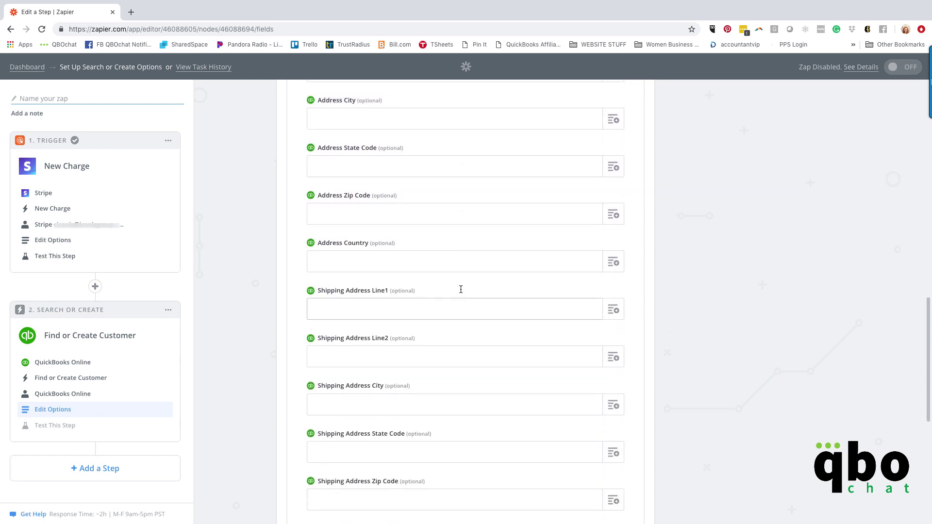
click(581, 282)
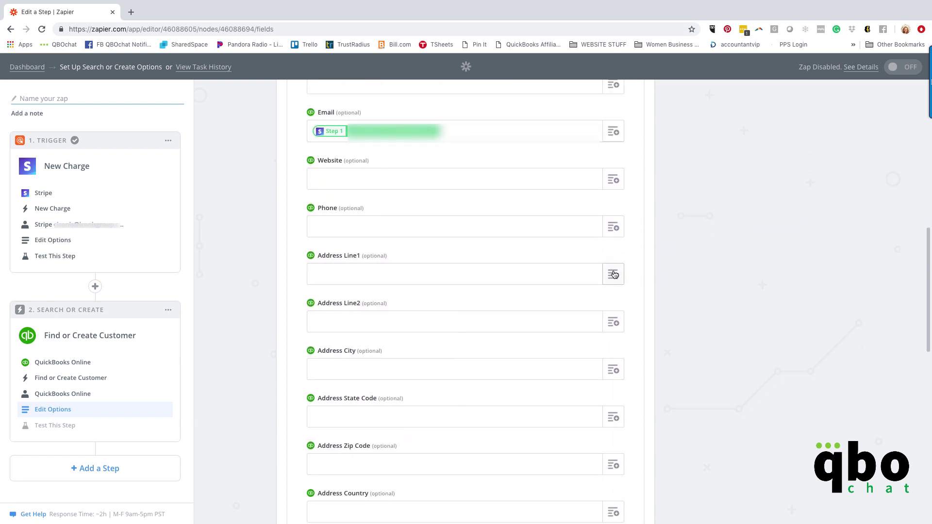
scroll(372, 442, down, 5)
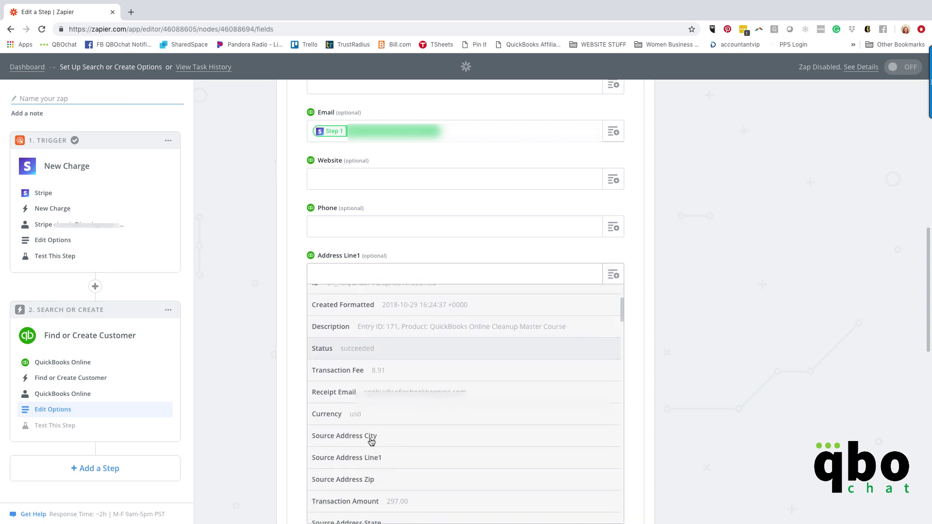
scroll(371, 442, down, 5)
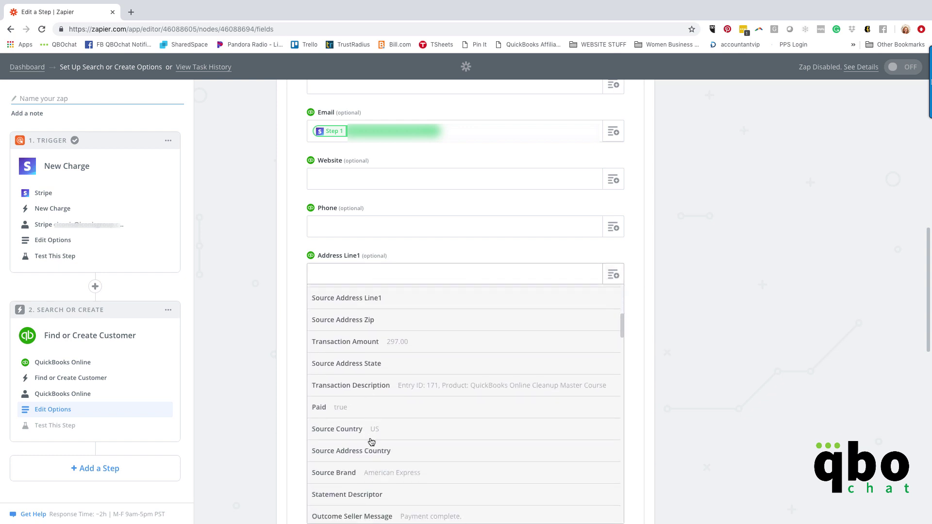
scroll(372, 442, down, 6)
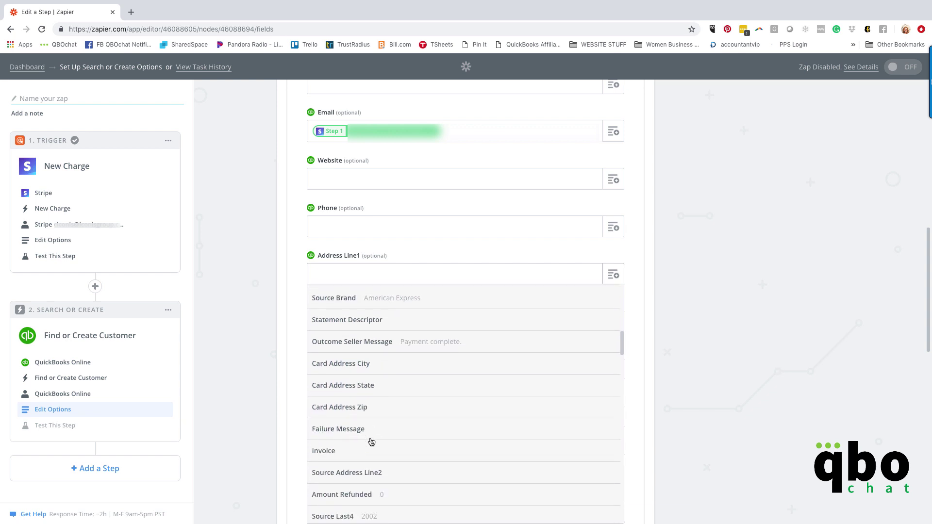
scroll(372, 442, down, 5)
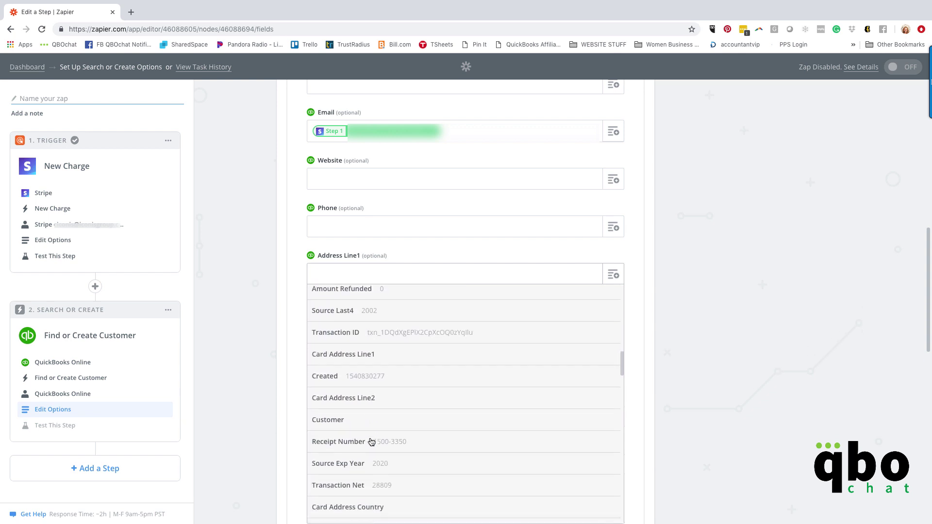
scroll(371, 442, down, 5)
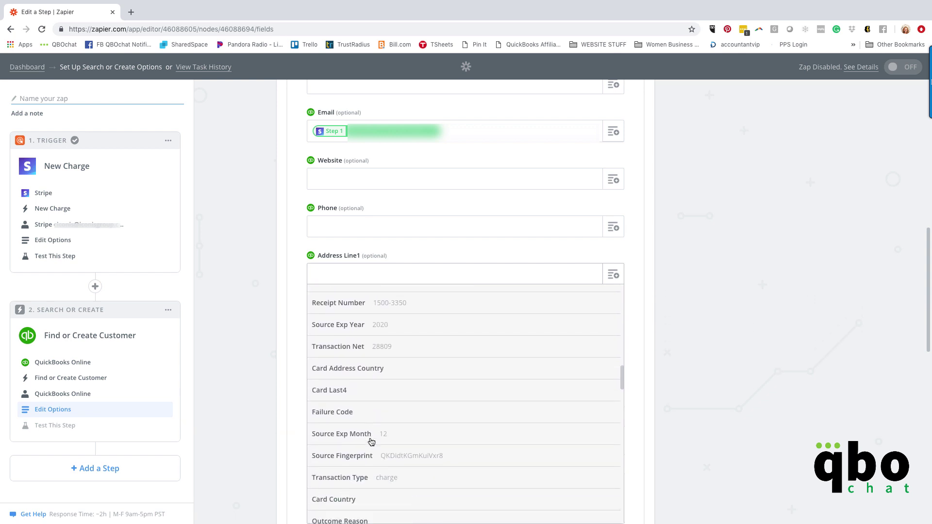
scroll(371, 442, down, 5)
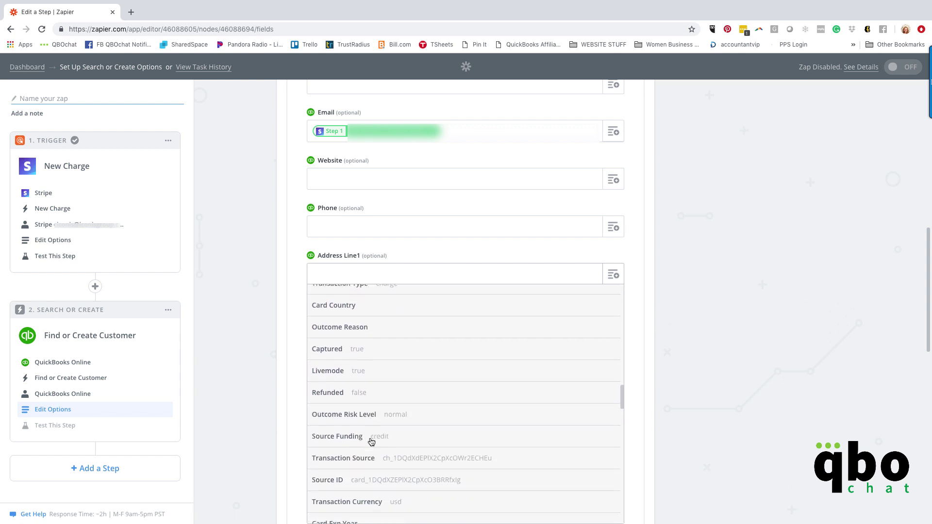
scroll(371, 442, down, 5)
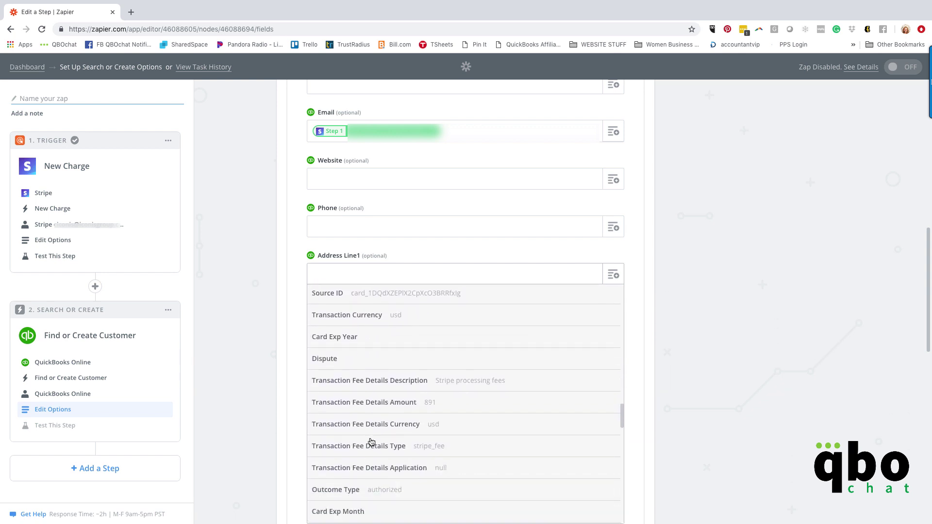
scroll(372, 442, down, 4)
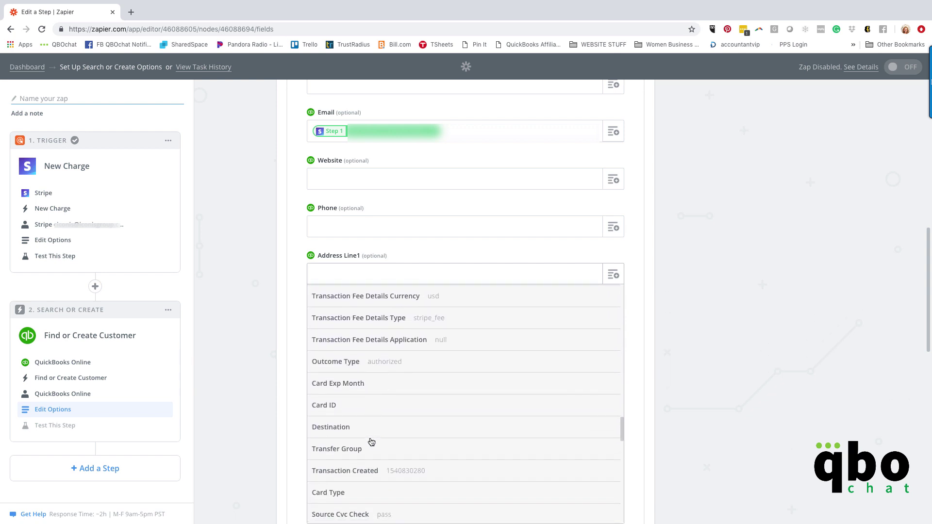
scroll(372, 442, down, 3)
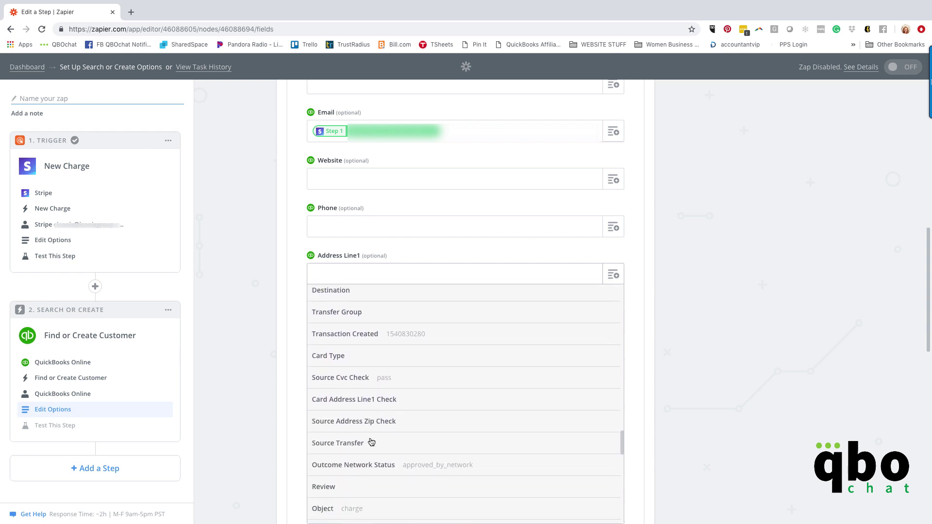
scroll(371, 442, down, 3)
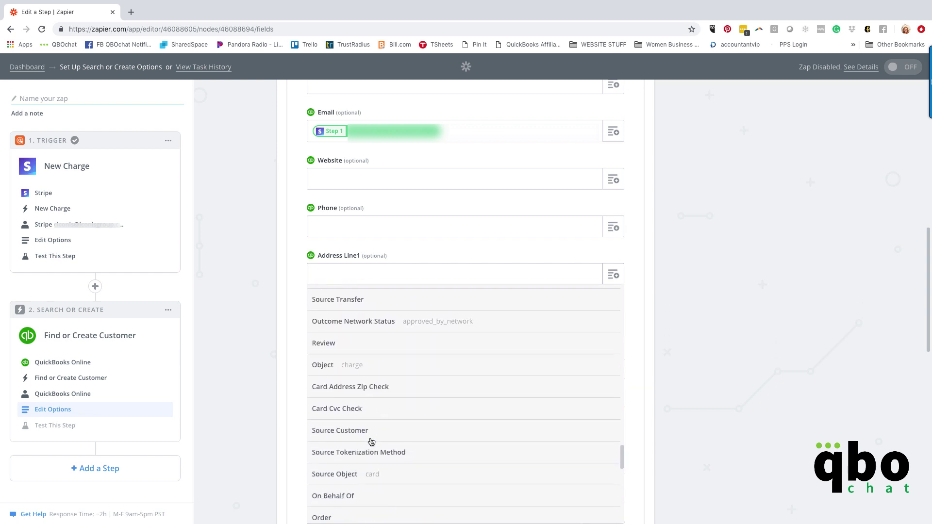
scroll(371, 442, down, 3)
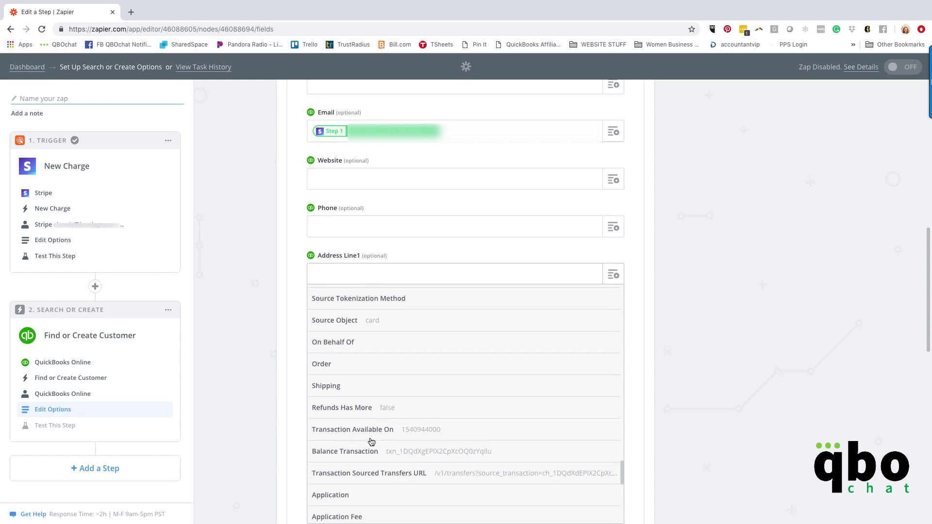
scroll(372, 441, down, 3)
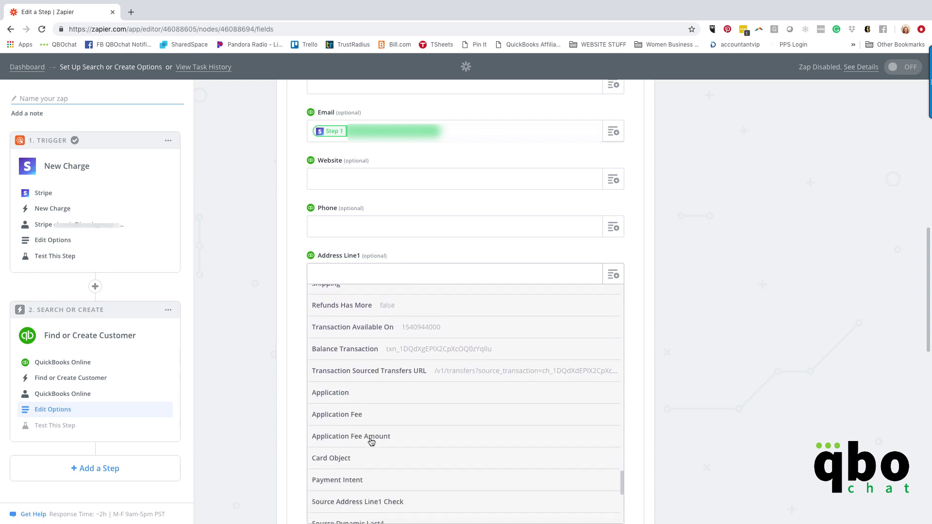
scroll(371, 442, down, 5)
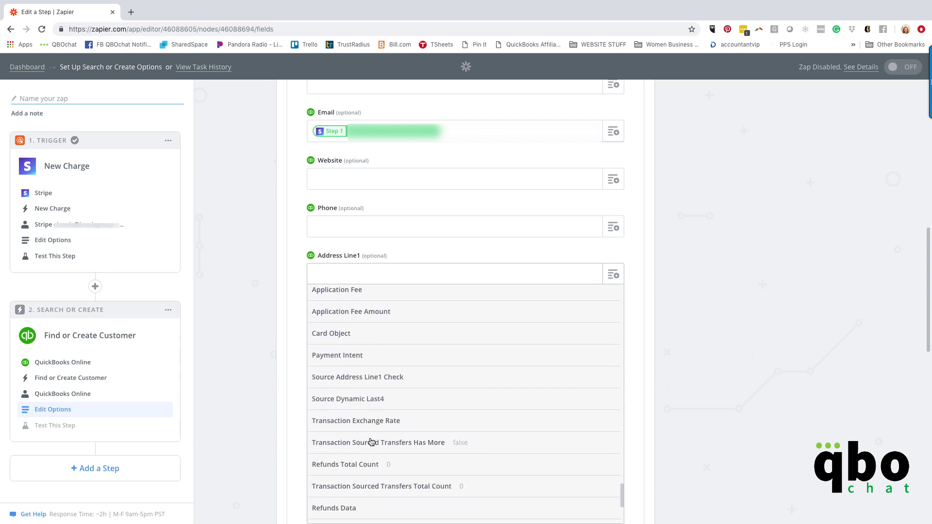
scroll(371, 442, down, 3)
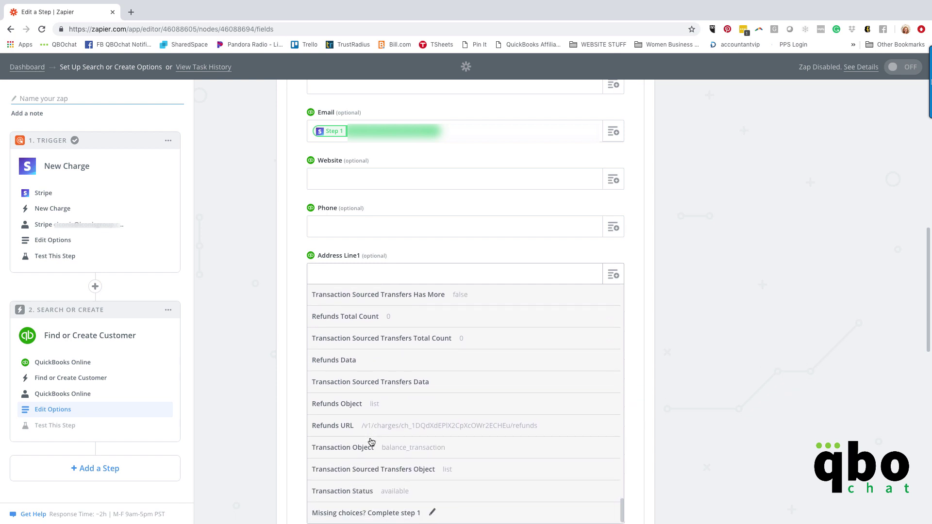
click(272, 324)
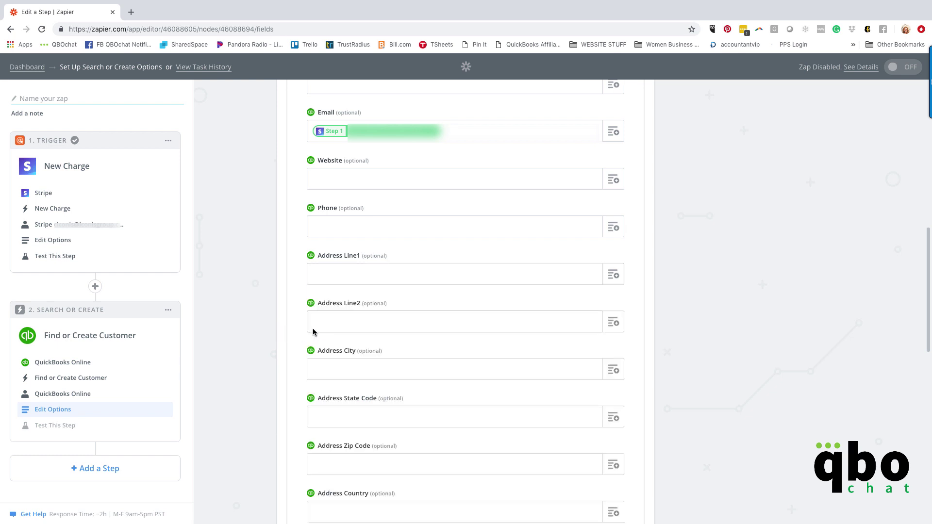
Save the customer options with the remaining optional fields blank and run the test of the Find or Create Customer step
scroll(313, 332, down, 6)
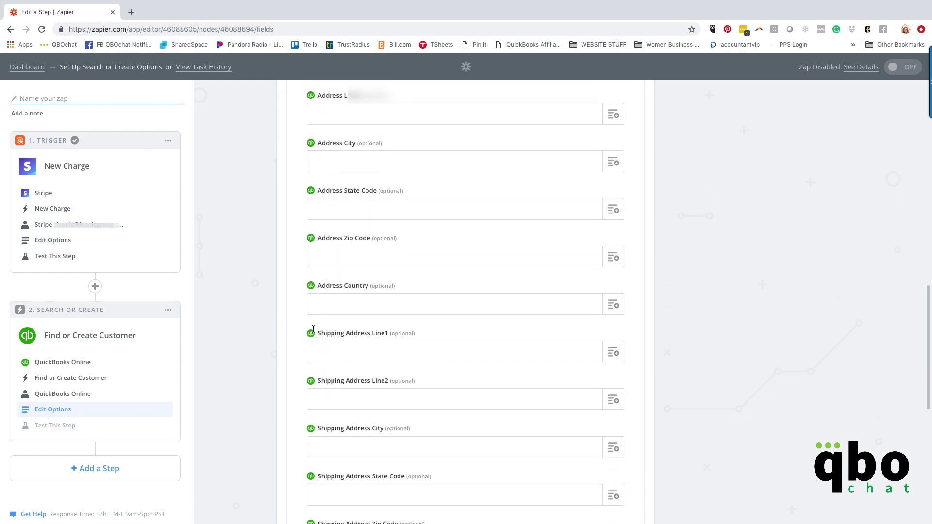
scroll(313, 333, down, 5)
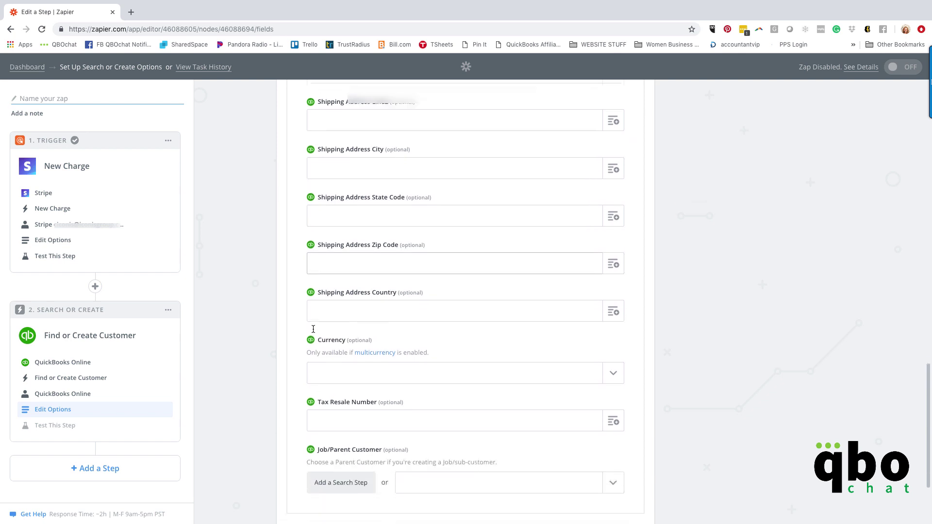
scroll(313, 329, down, 1)
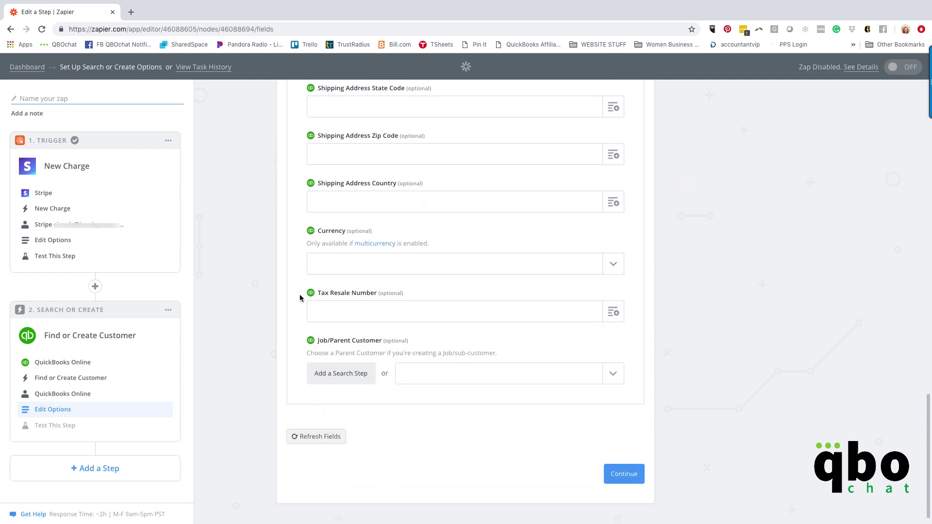
click(636, 478)
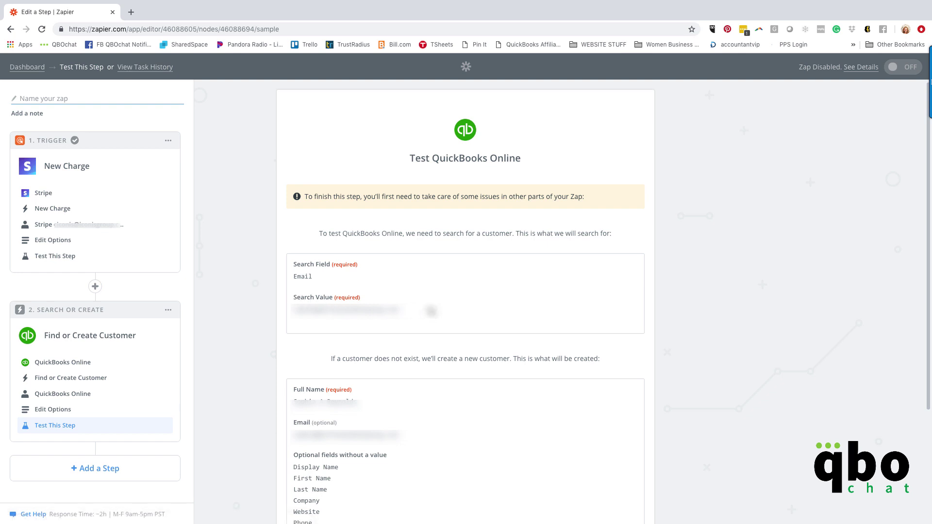
scroll(431, 311, down, 3)
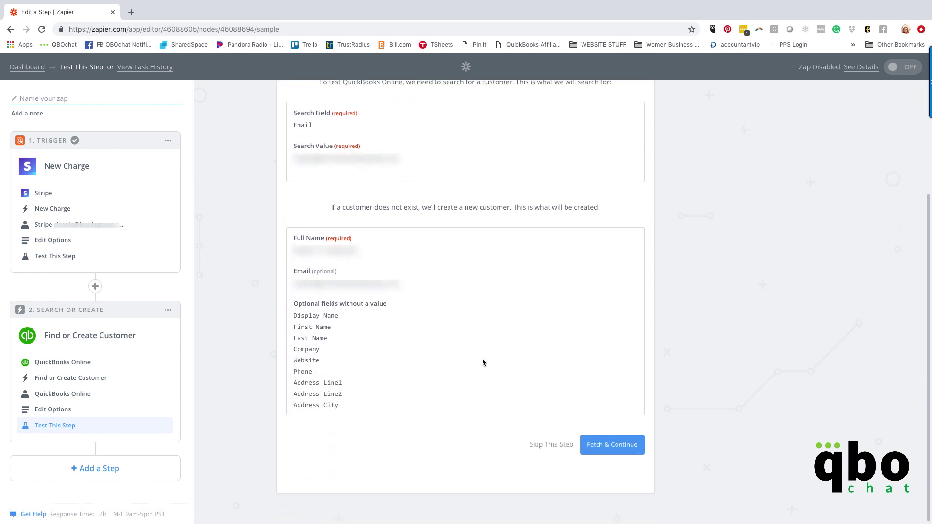
click(605, 446)
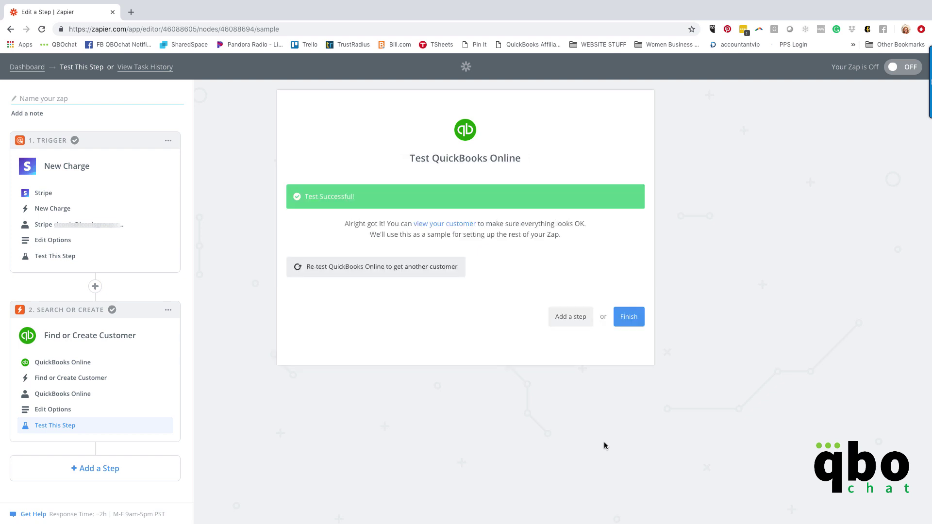
Add a QuickBooks Online Create Sales Receipt step to the Zap, using the connected QuickBooks Online account
click(576, 325)
click(421, 143)
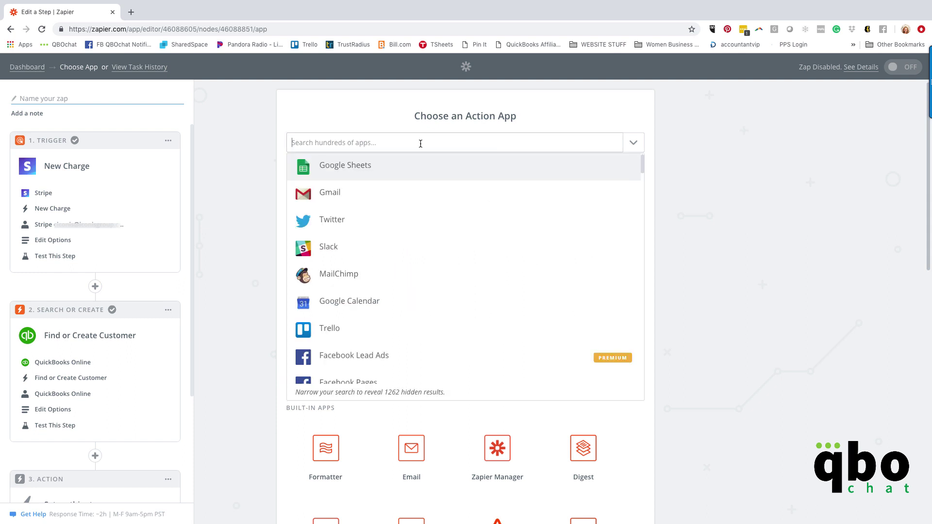
text(quick)
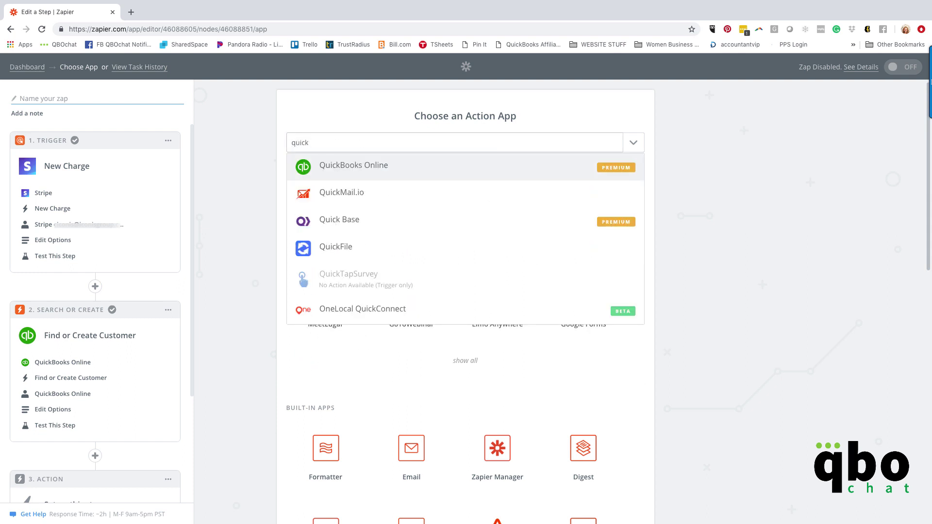
click(479, 169)
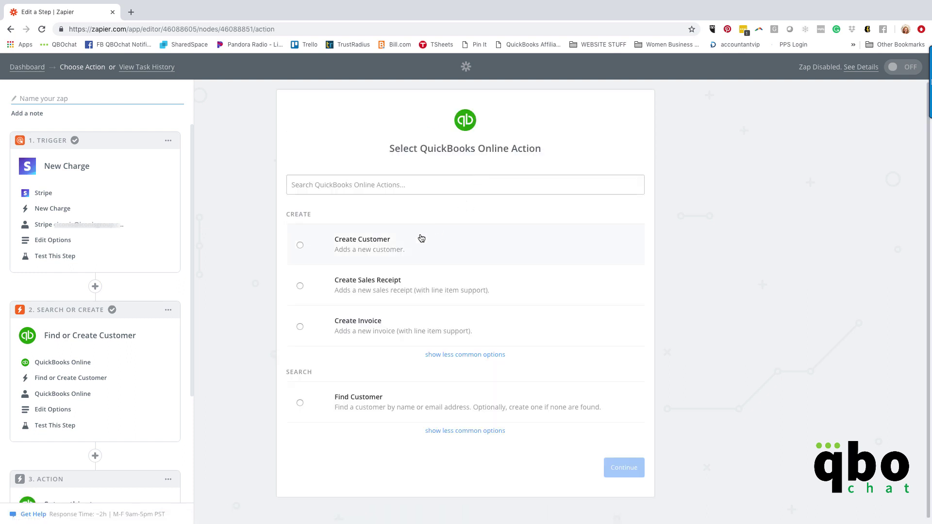
click(300, 287)
click(629, 470)
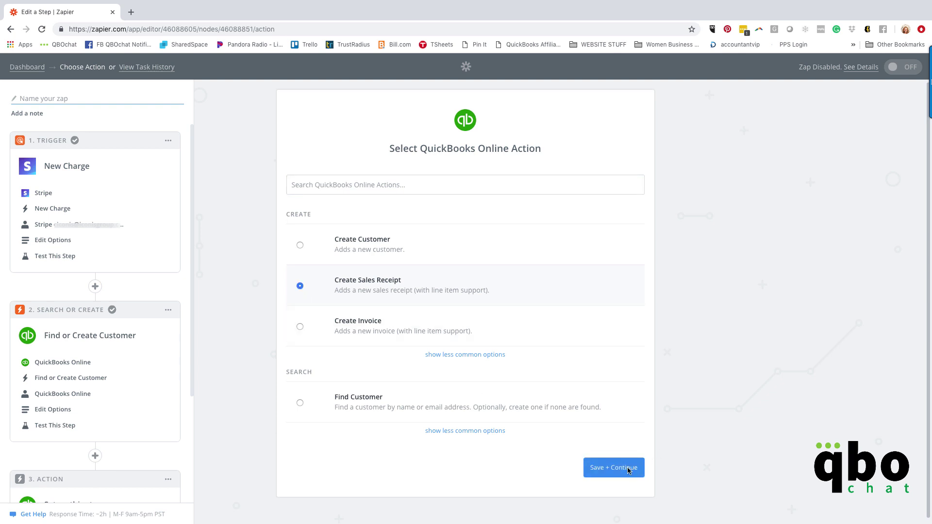
click(629, 290)
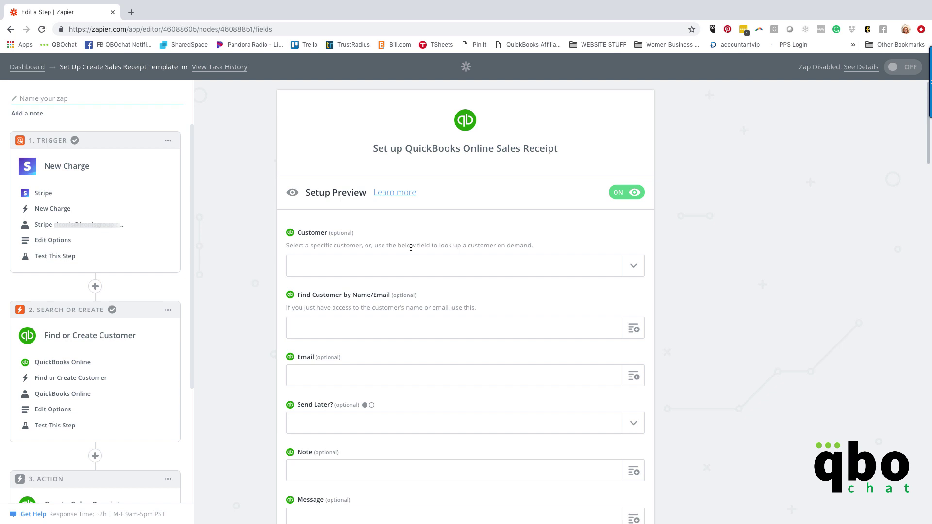
Map the sales receipt's Find Customer by Name/Email field to the Source Name from the Stripe New Charge step
click(634, 329)
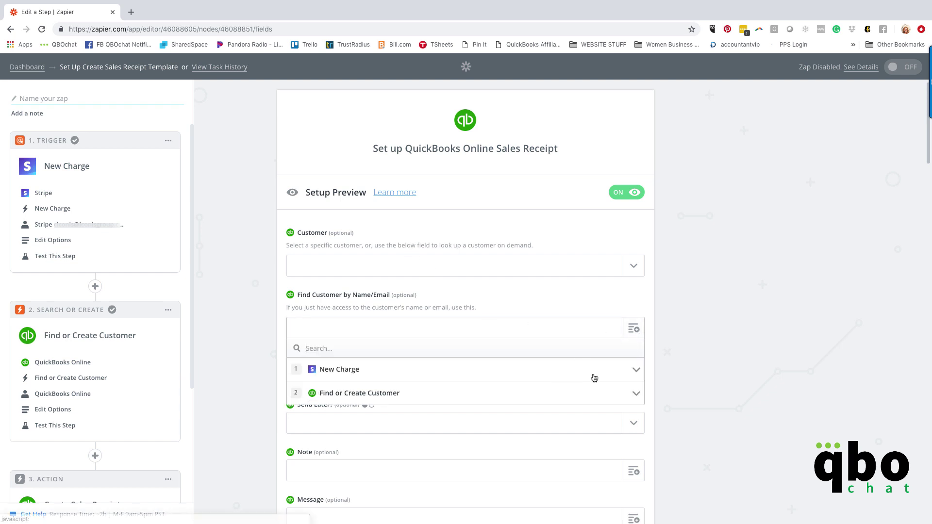
click(636, 372)
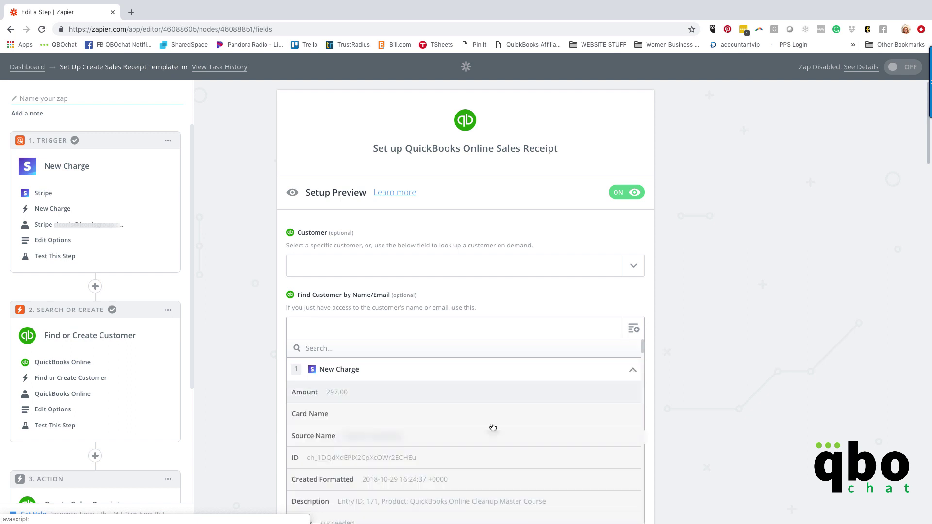
click(307, 436)
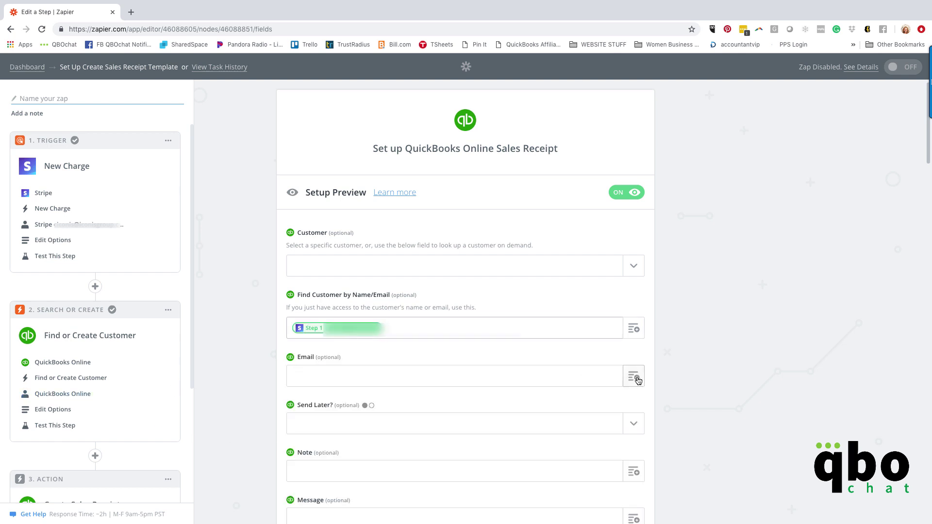
scroll(468, 382, down, 2)
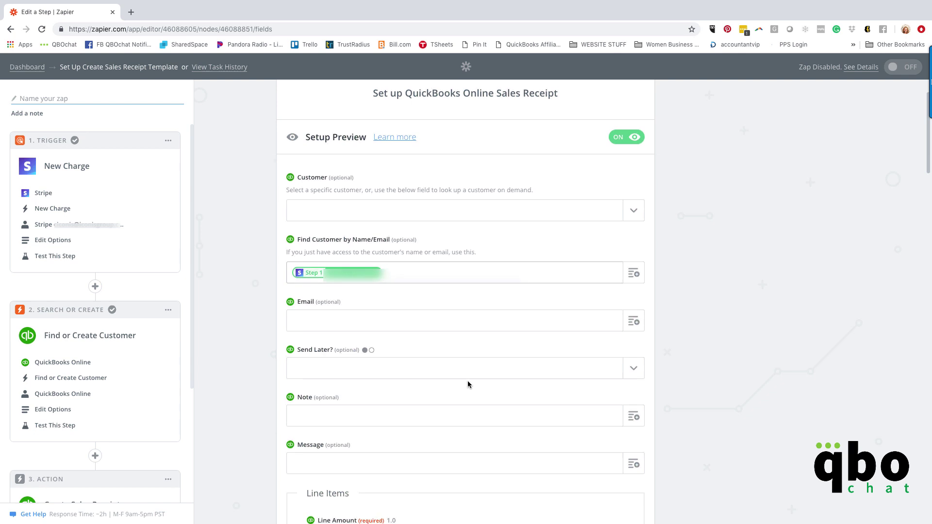
scroll(468, 384, down, 2)
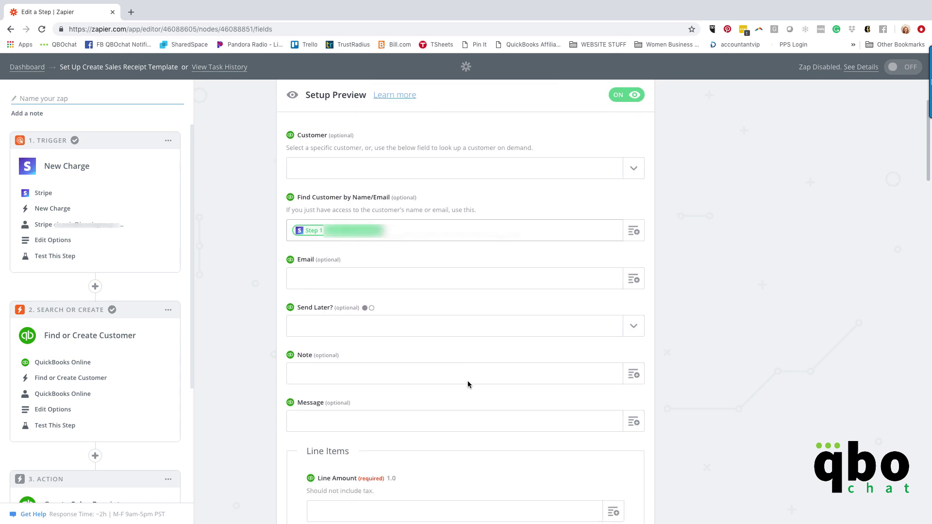
Look at the available choices for the sales receipt's Send Later? option without selecting one
click(631, 320)
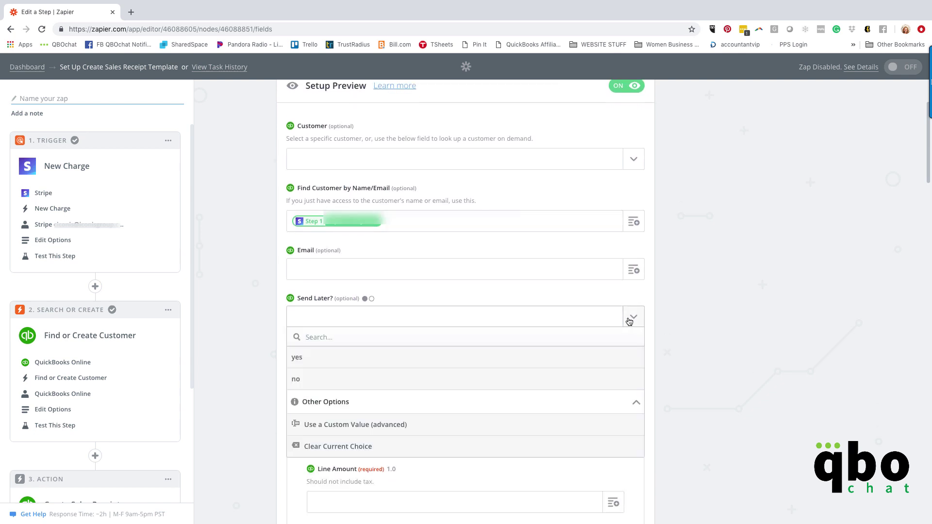
click(629, 322)
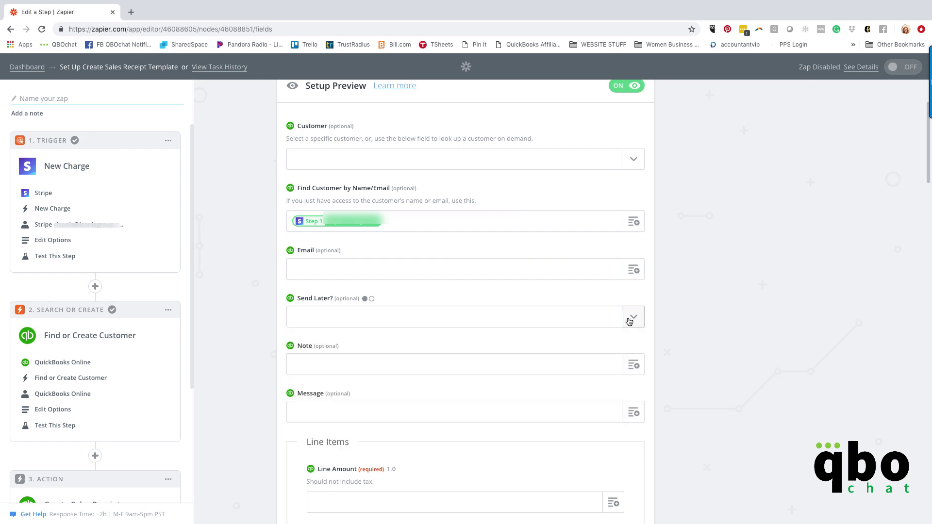
scroll(363, 369, down, 1)
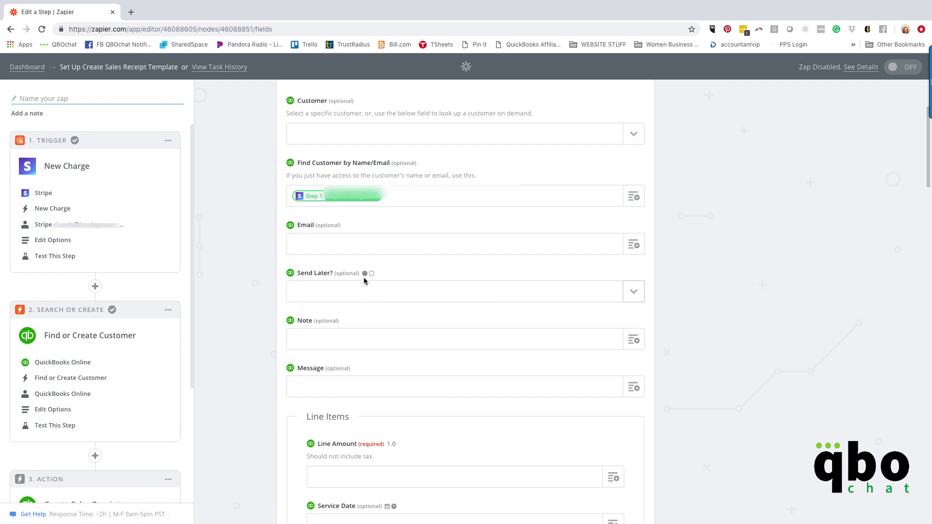
Map the sales receipt's required Line Amount to the Amount from the Stripe New Charge step
scroll(353, 328, down, 1)
scroll(354, 328, down, 3)
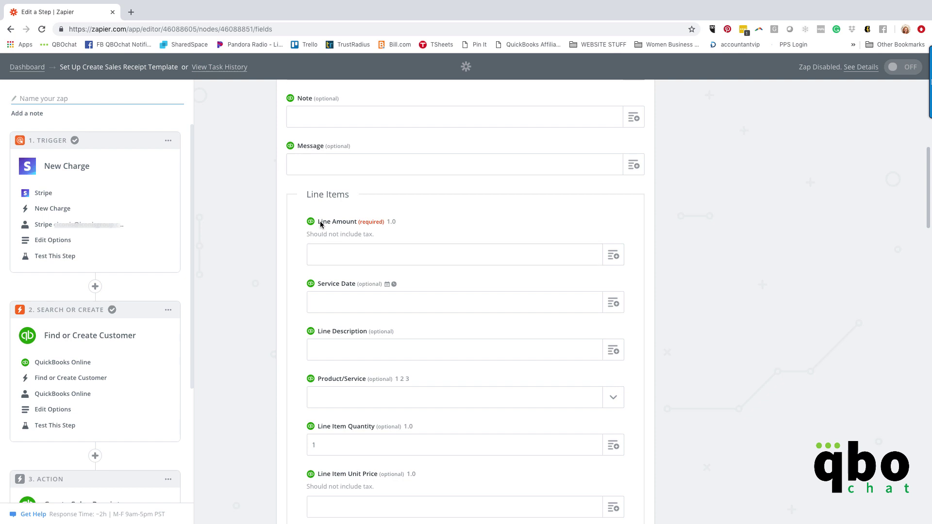
click(613, 255)
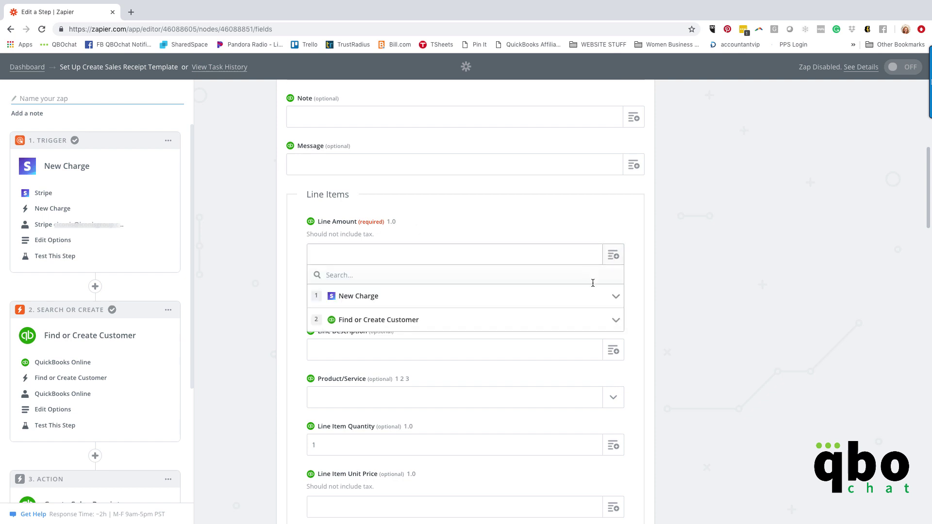
click(616, 298)
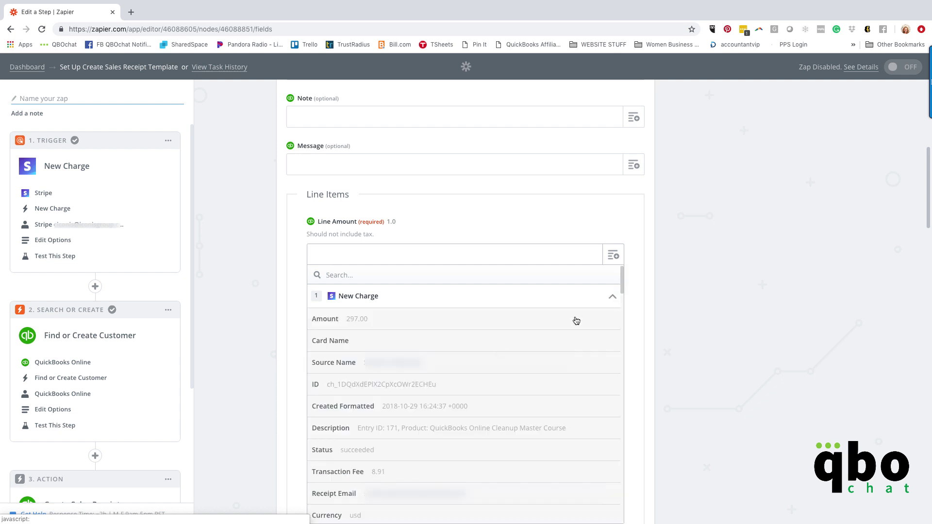
click(326, 320)
Map the Line Description to the Description from the Stripe New Charge step and set Product/Service to Masterclass
scroll(292, 299, down, 2)
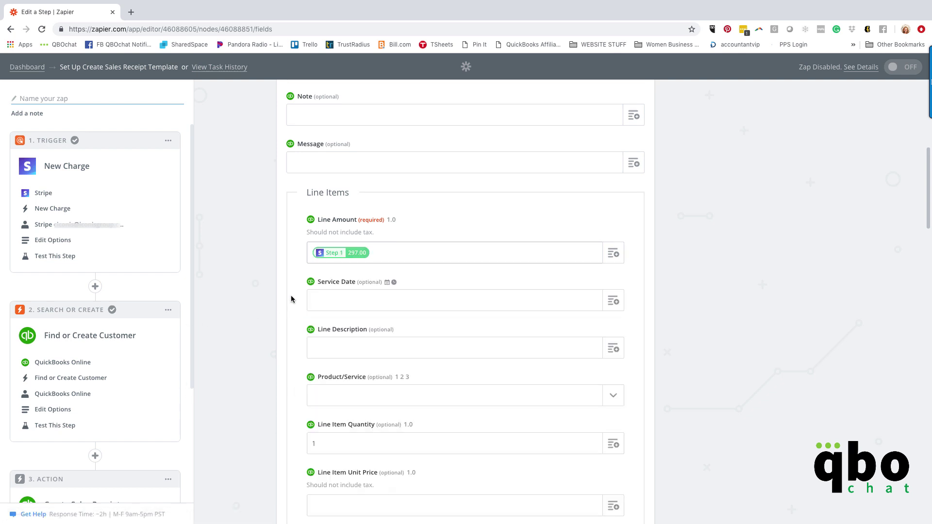
click(602, 297)
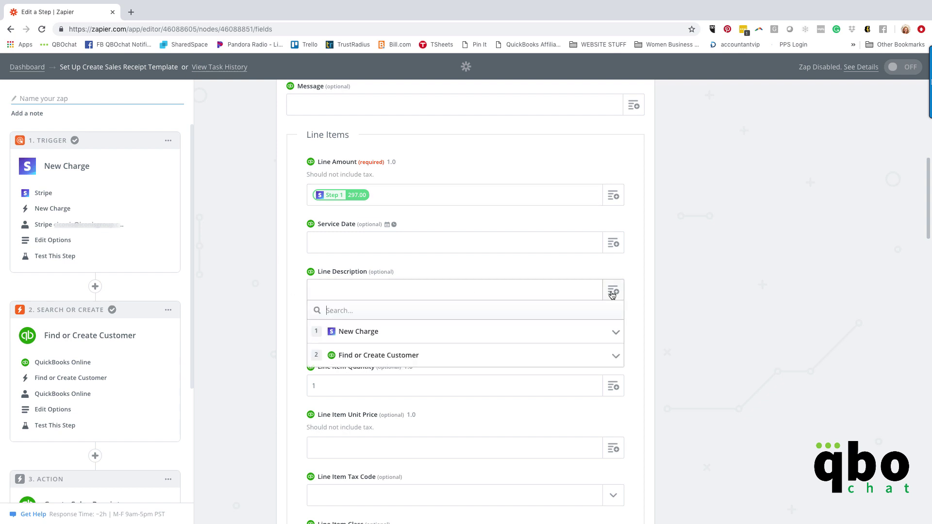
click(357, 340)
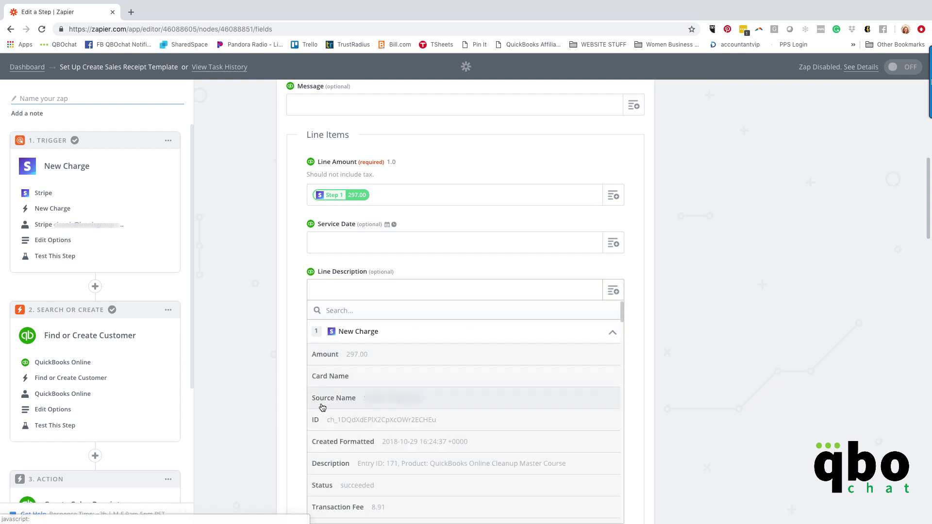
scroll(323, 406, down, 2)
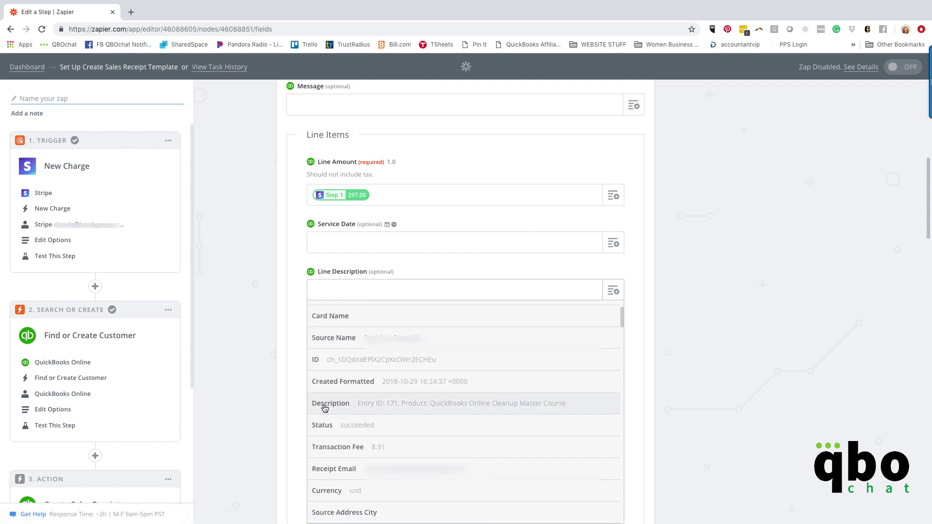
click(332, 409)
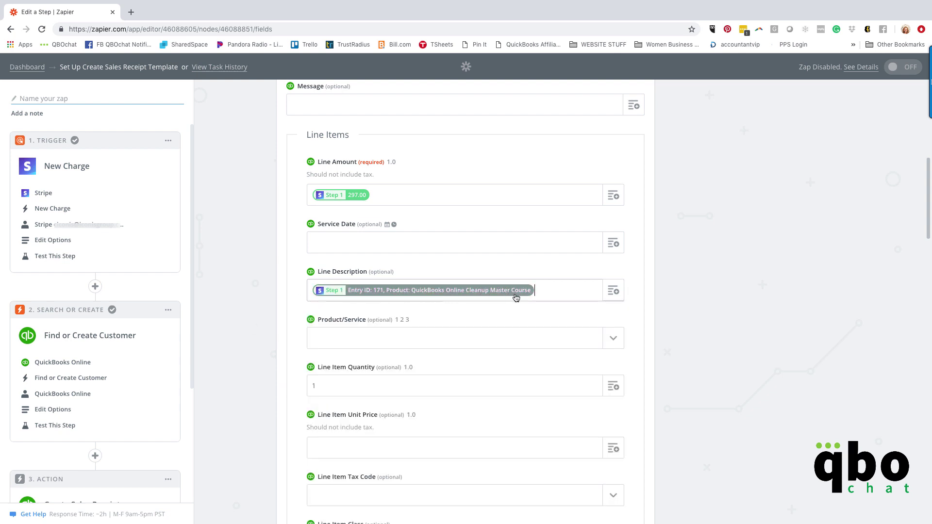
click(612, 340)
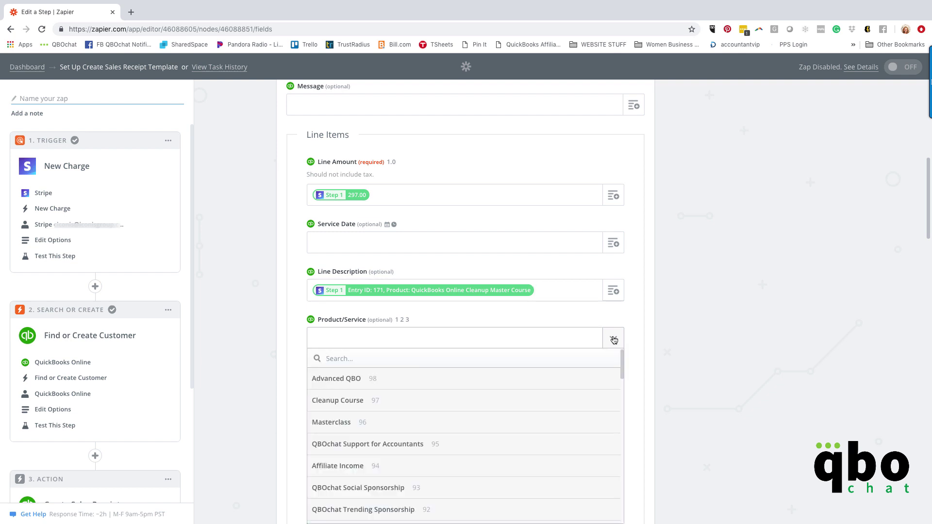
click(327, 426)
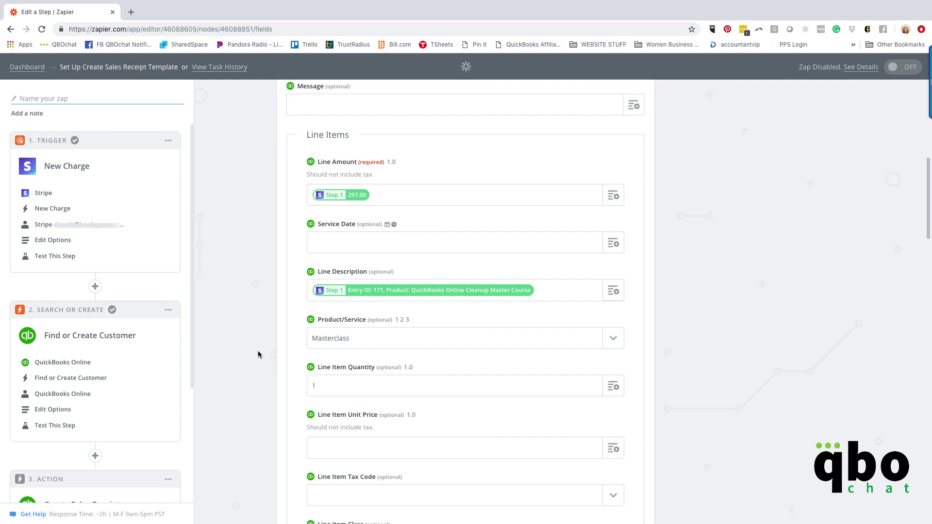
Set the Line Item Class to QBOchat, leaving the line's unit price and tax code blank
scroll(258, 355, down, 2)
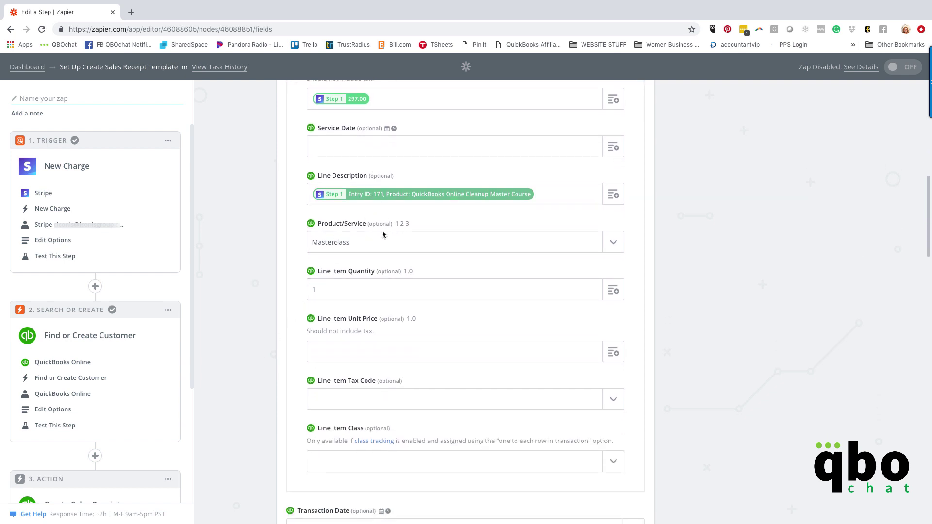
scroll(382, 238, up, 2)
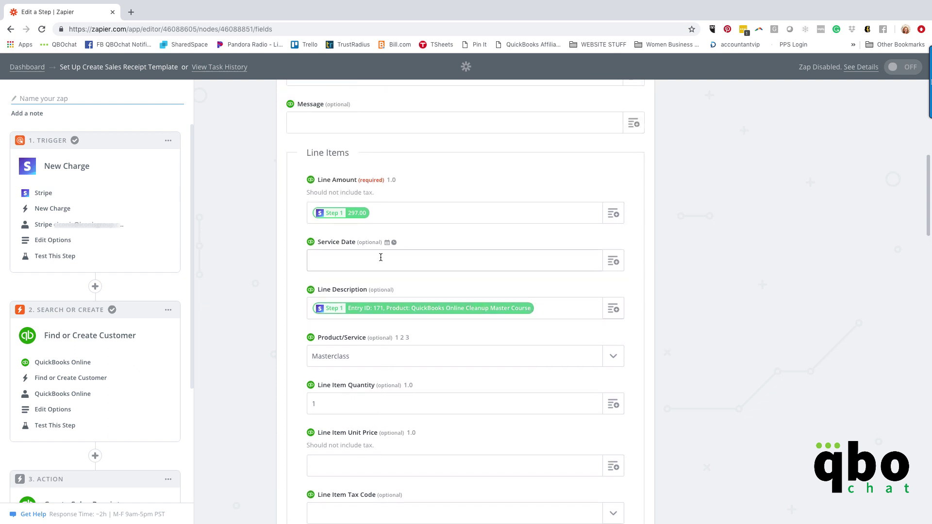
scroll(390, 347, down, 2)
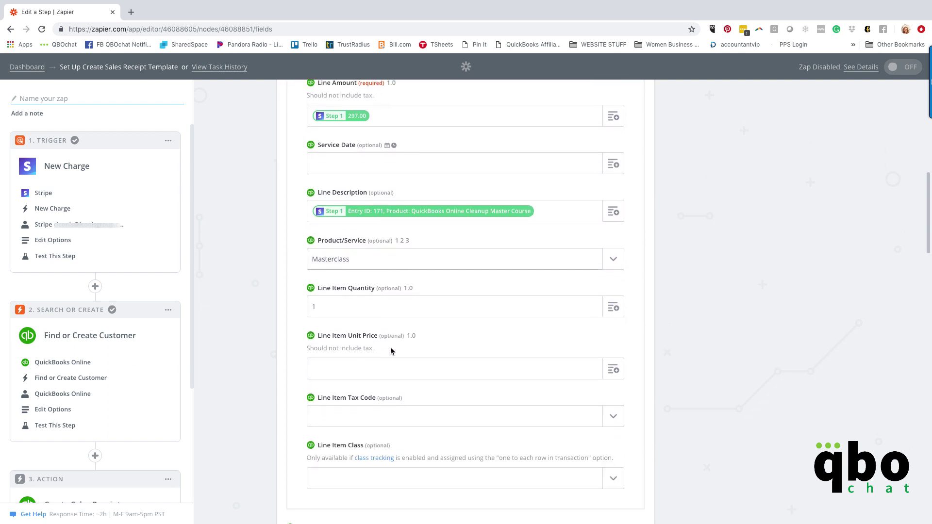
scroll(391, 349, down, 2)
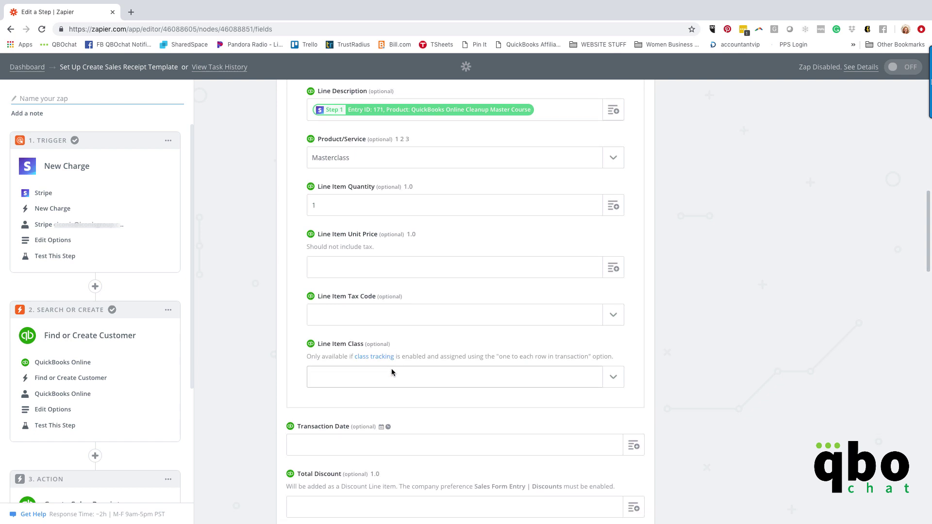
click(391, 371)
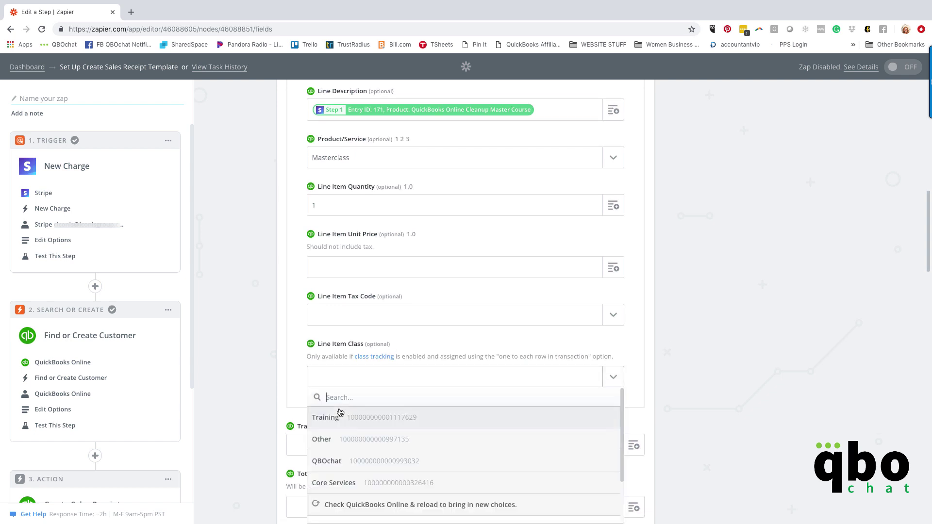
click(325, 460)
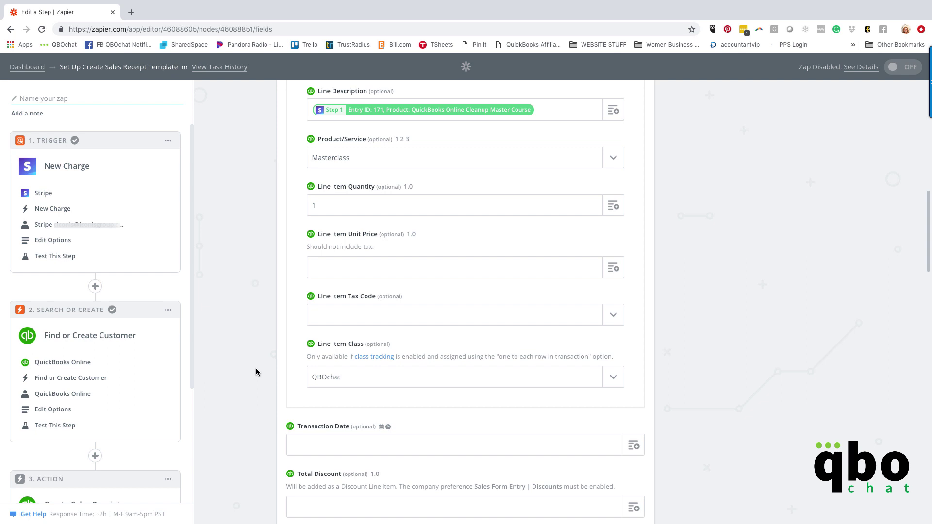
Set the sales receipt's Deposit To Account to Stripe Clearing, leaving the date, discount and payment fields blank
scroll(263, 368, down, 1)
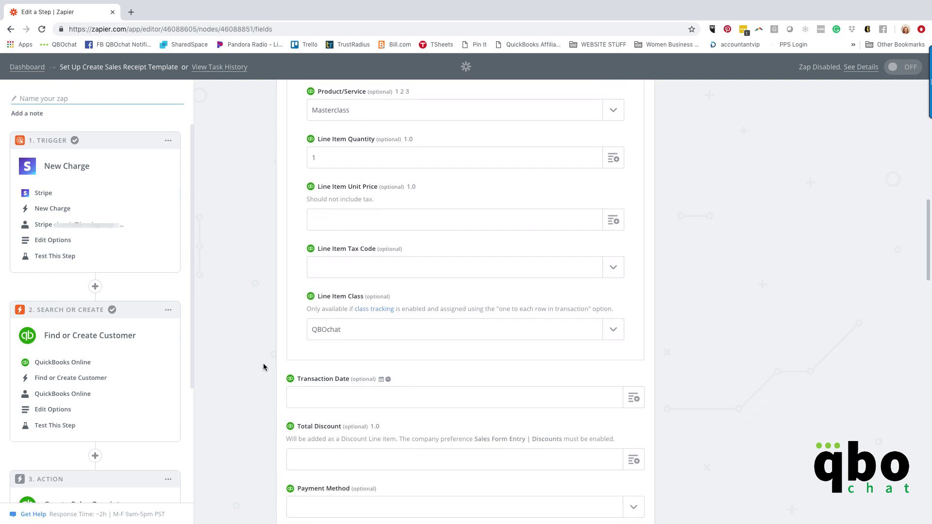
scroll(263, 367, down, 2)
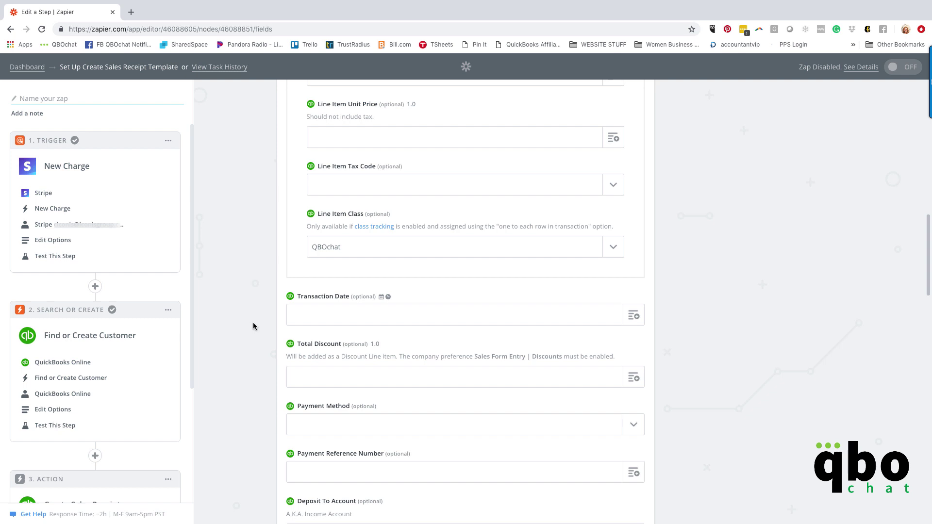
scroll(253, 327, down, 3)
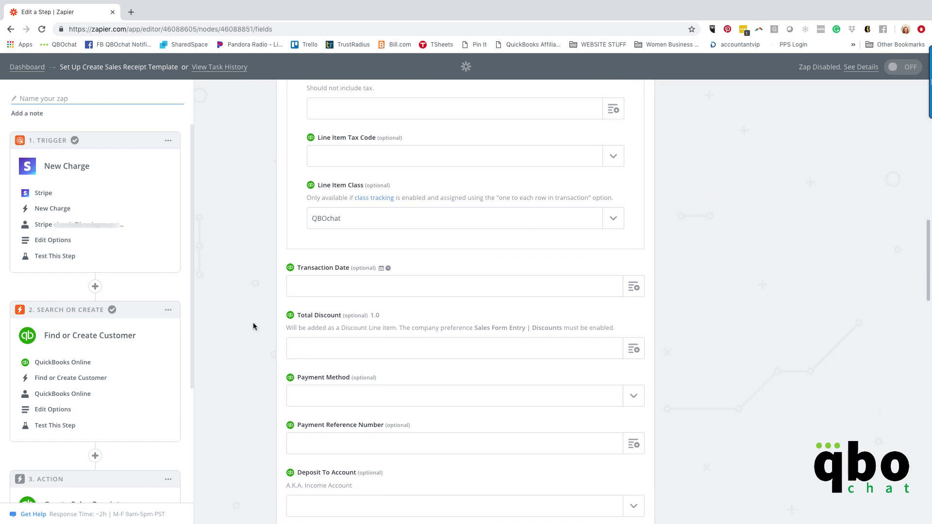
scroll(253, 327, down, 1)
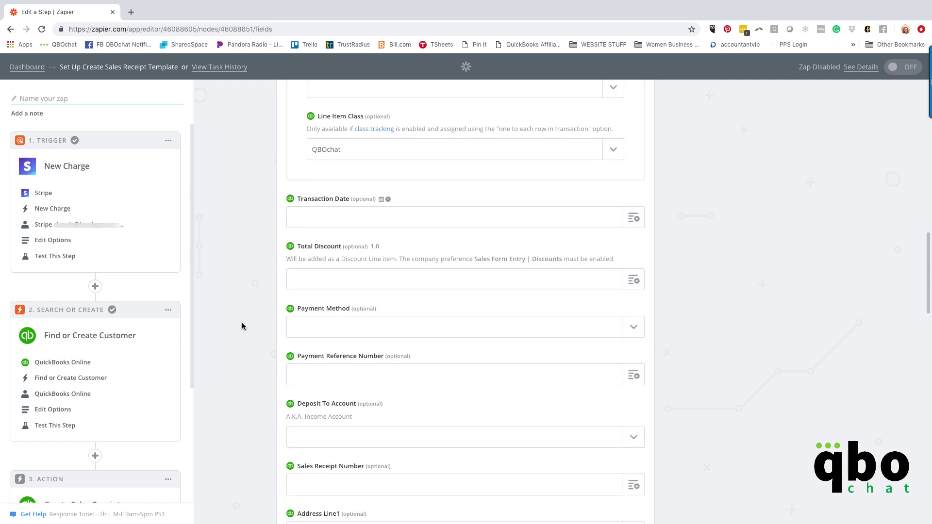
scroll(249, 328, down, 3)
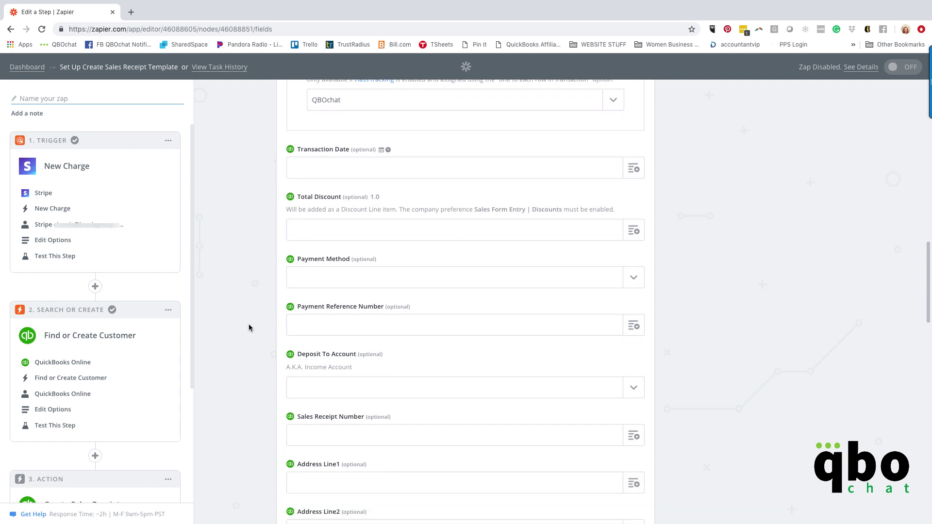
scroll(249, 328, down, 1)
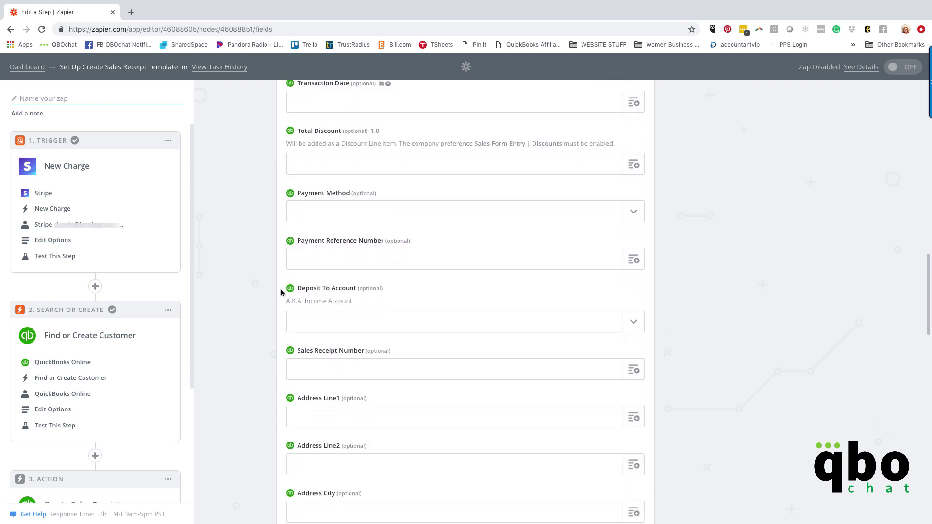
click(632, 323)
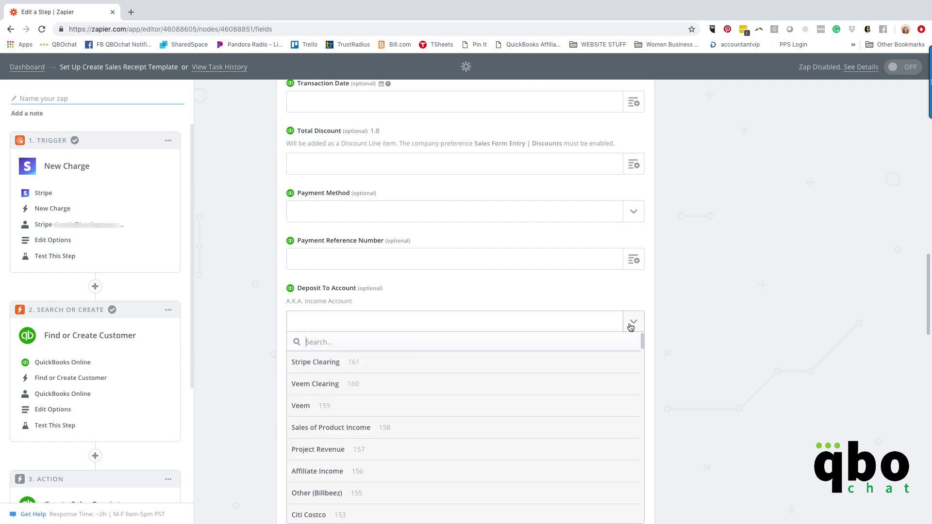
click(306, 365)
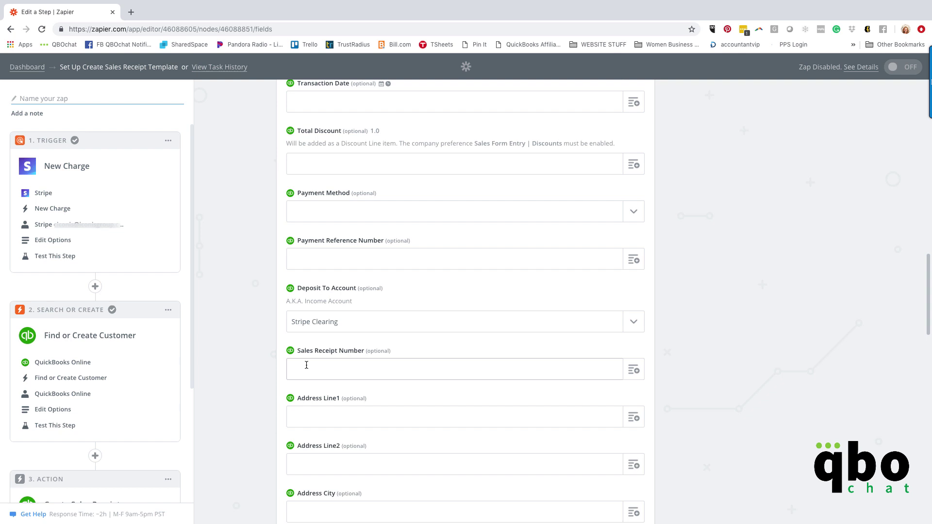
Leave the remaining optional sales receipt fields at their defaults and continue to the test of the Create Sales Receipt step
scroll(306, 365, down, 1)
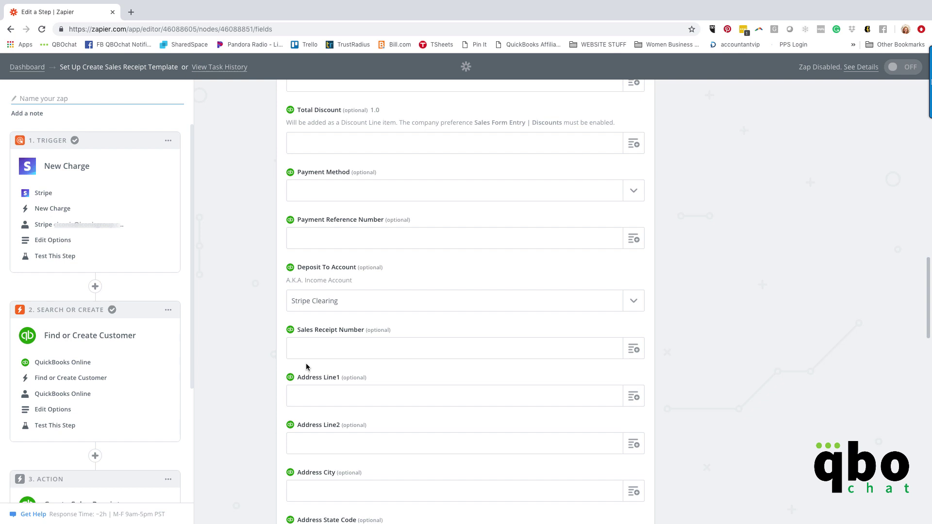
scroll(316, 355, down, 1)
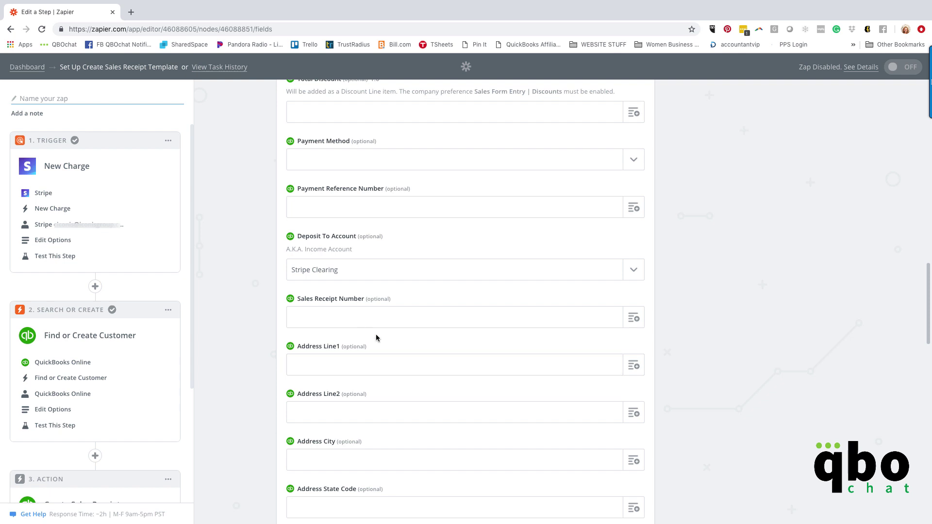
scroll(377, 335, down, 4)
scroll(376, 338, down, 7)
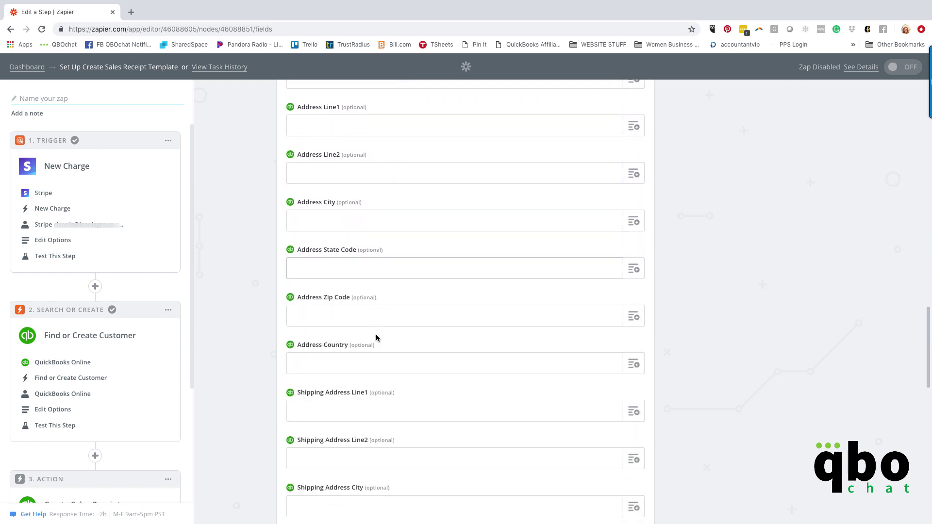
scroll(377, 338, down, 5)
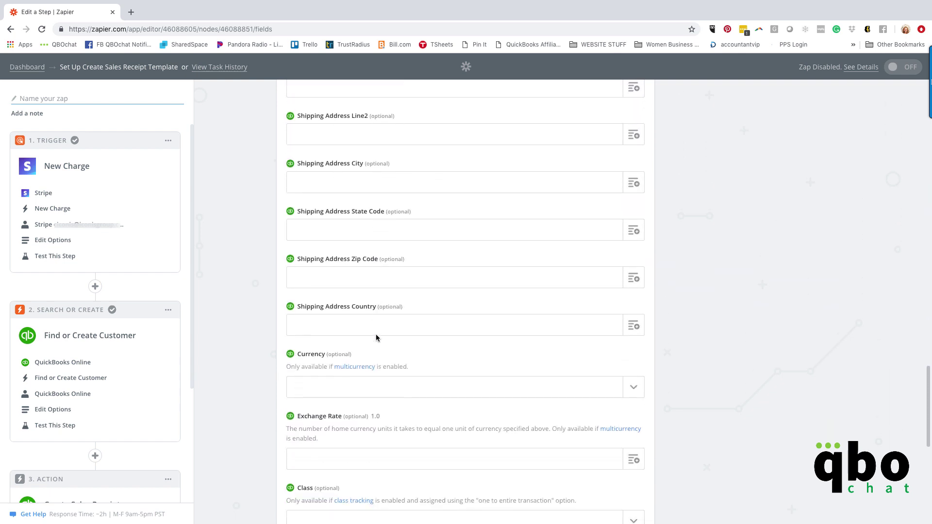
scroll(376, 338, down, 2)
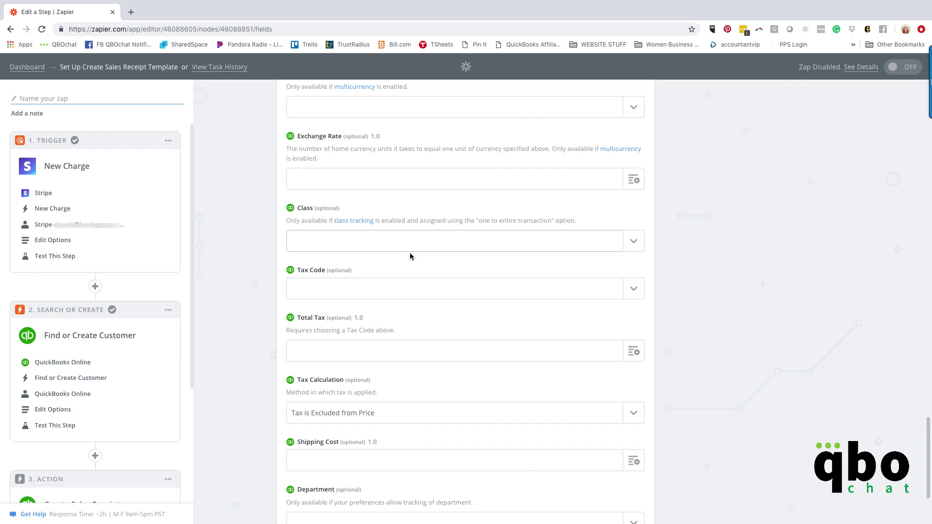
scroll(394, 287, down, 3)
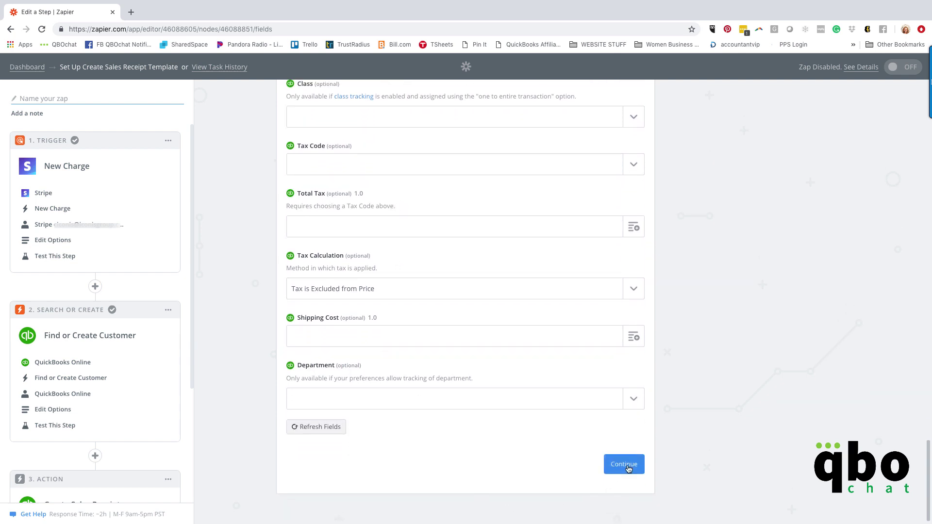
click(625, 465)
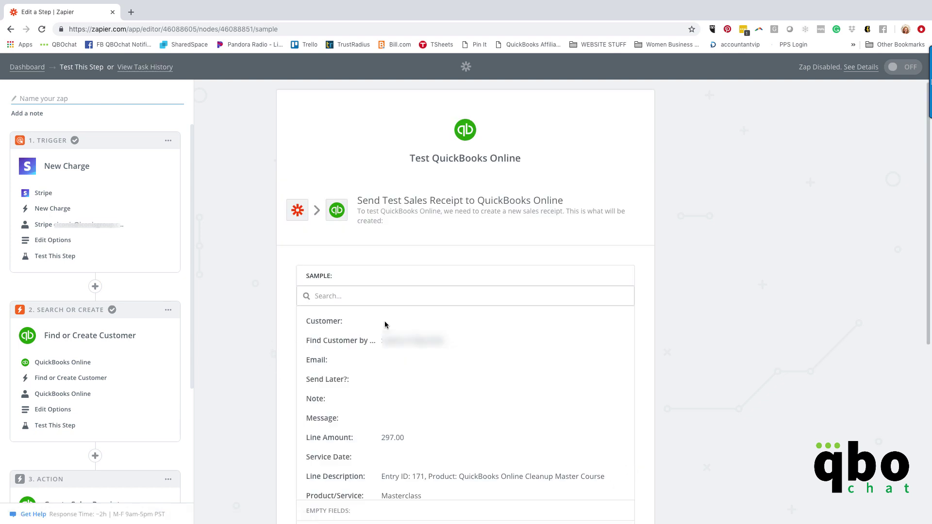
Review the sample sales receipt data and send the test sales receipt to QuickBooks Online
scroll(496, 356, down, 5)
scroll(654, 383, down, 1)
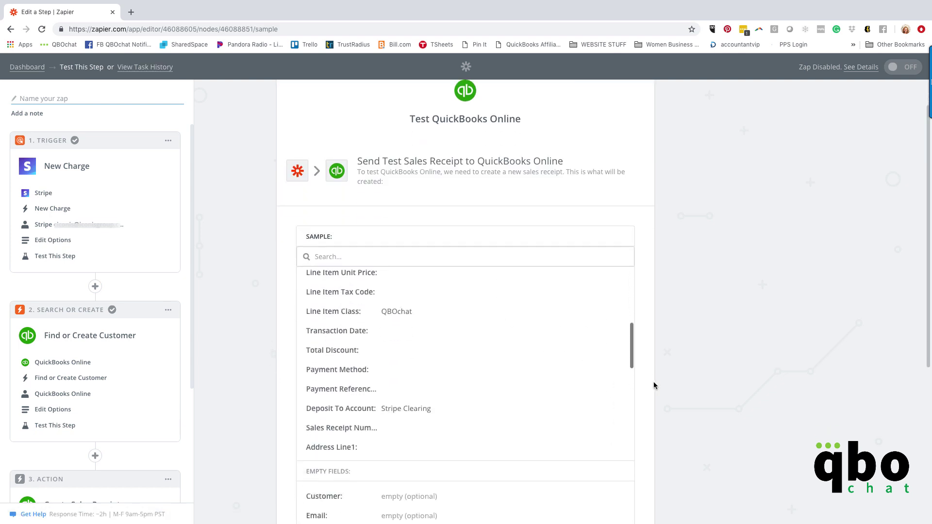
scroll(653, 384, down, 6)
click(588, 444)
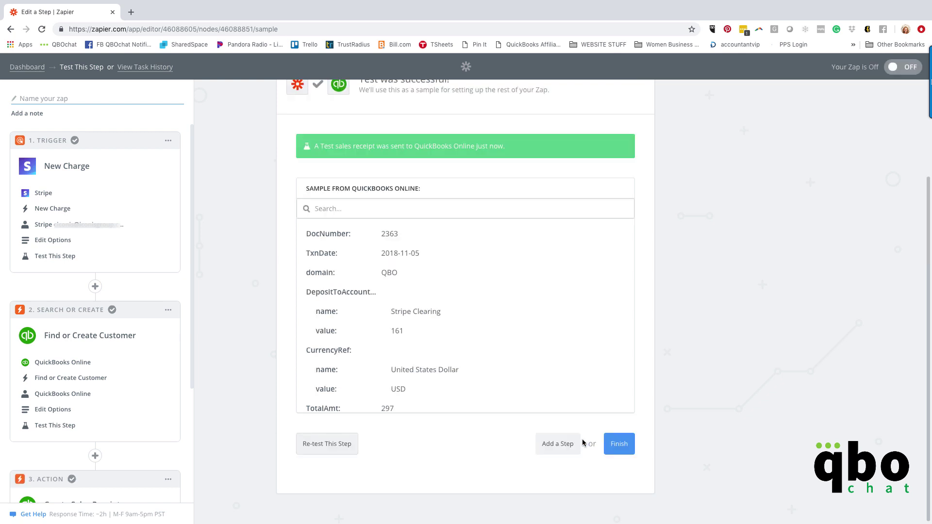
click(615, 446)
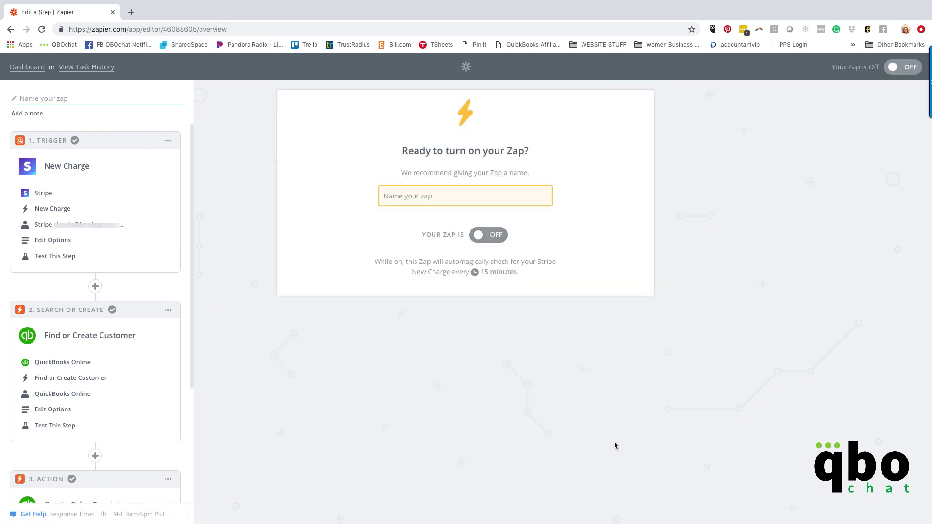
click(11, 29)
scroll(490, 391, down, 15)
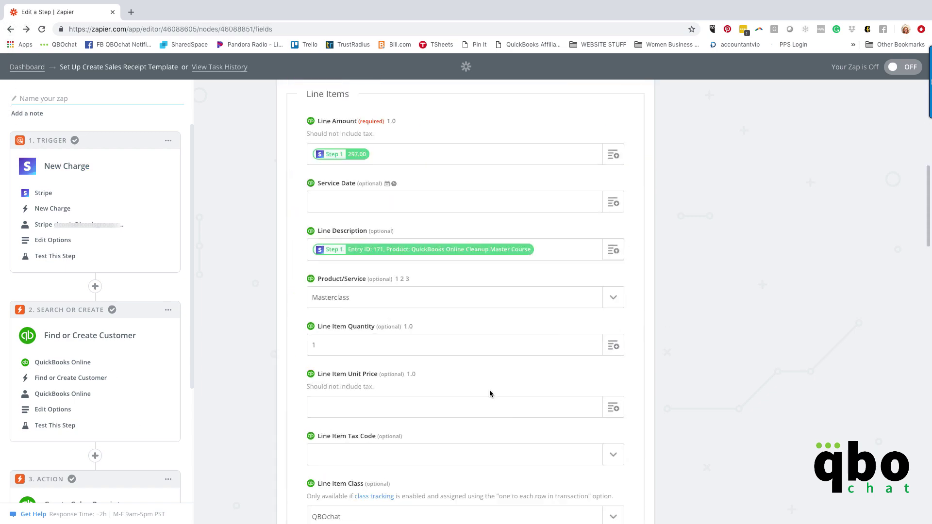
scroll(489, 391, down, 20)
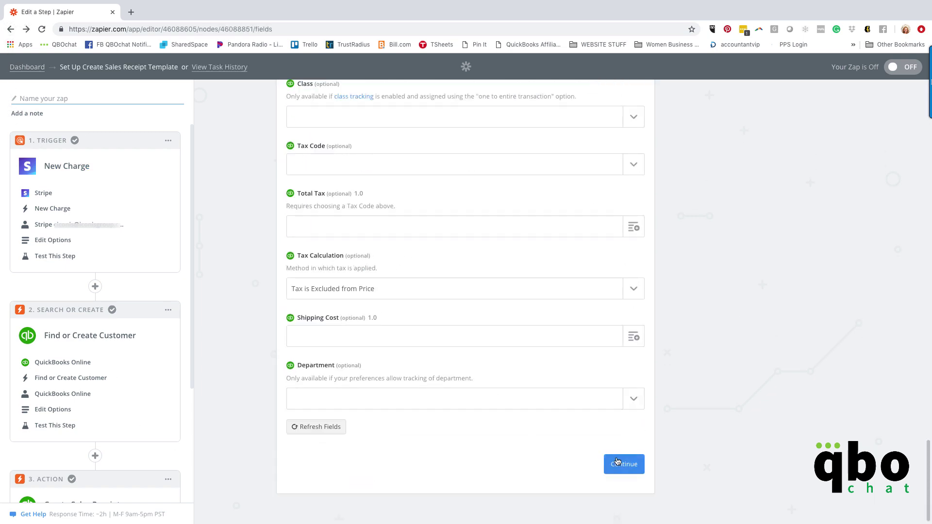
click(618, 461)
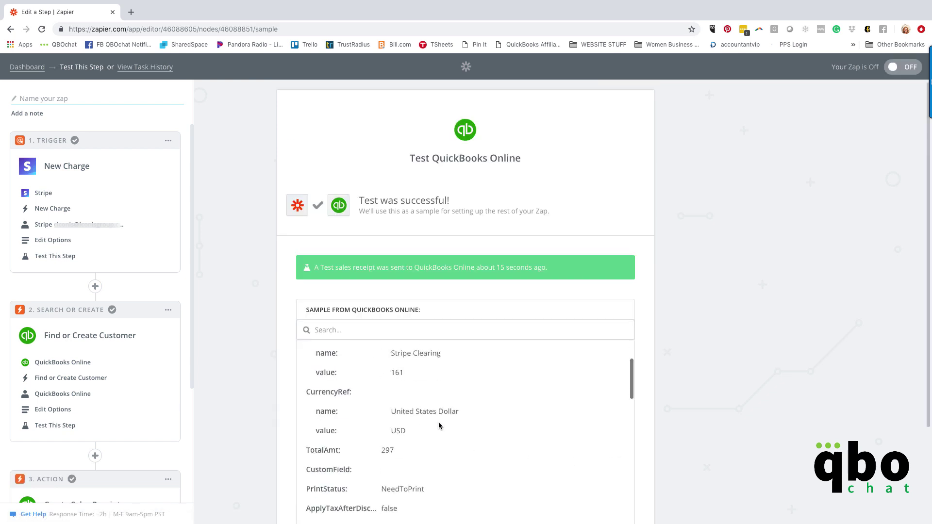
Add another action step after Create Sales Receipt, using QuickBooks Online as the action app
scroll(438, 426, down, 5)
scroll(238, 417, down, 3)
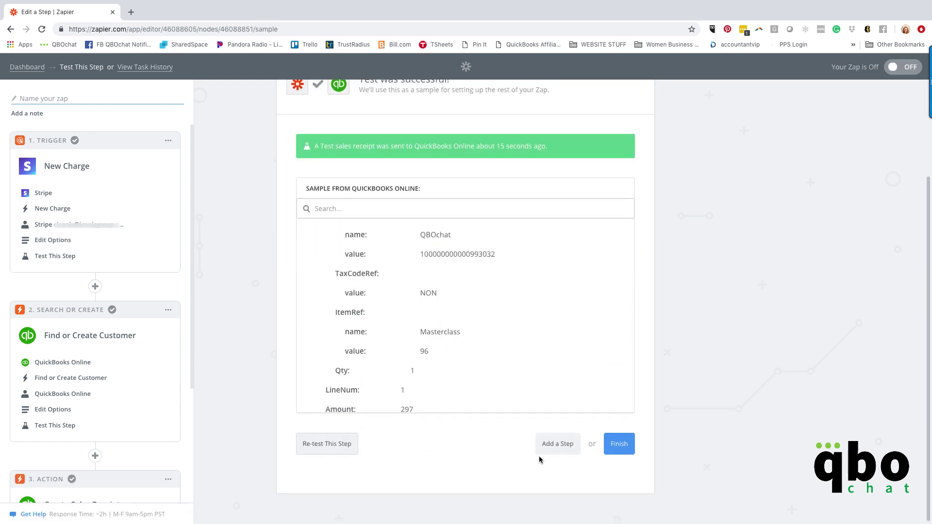
click(559, 444)
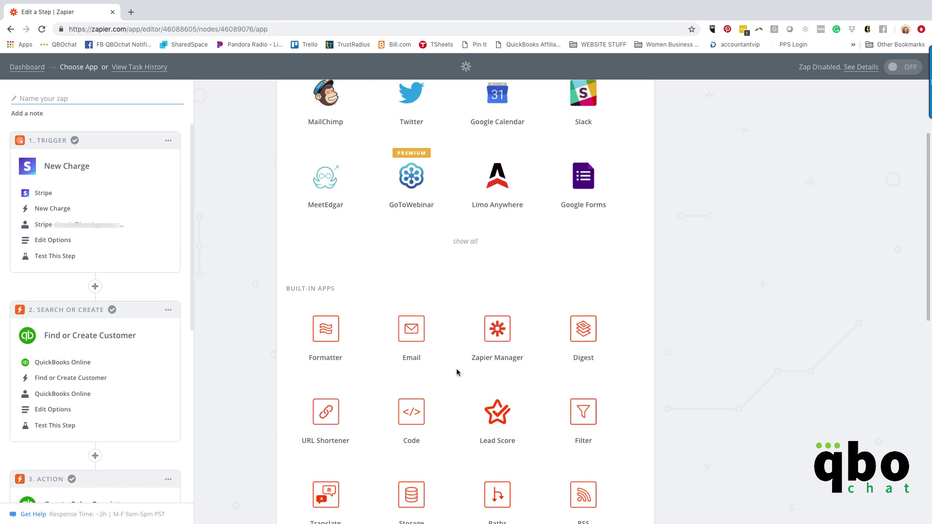
scroll(456, 373, up, 3)
click(347, 145)
text(qui)
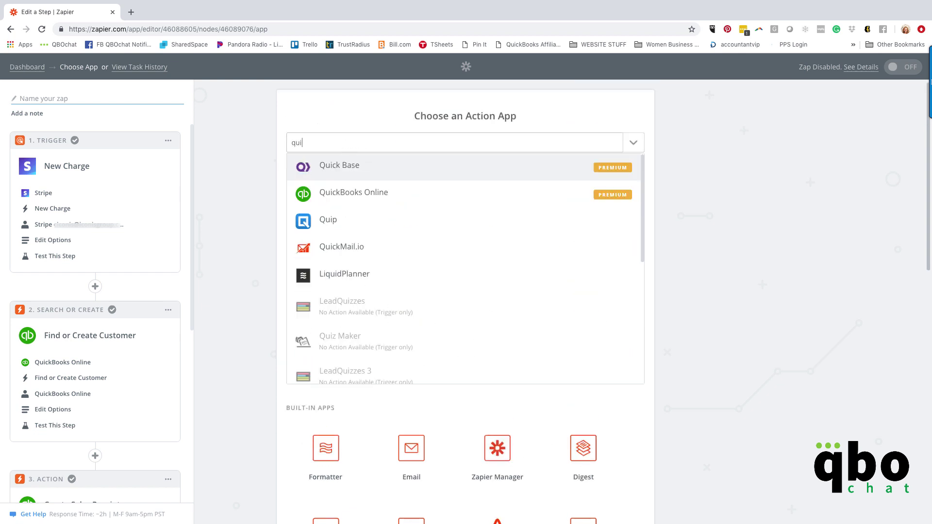
text(ckb)
click(383, 171)
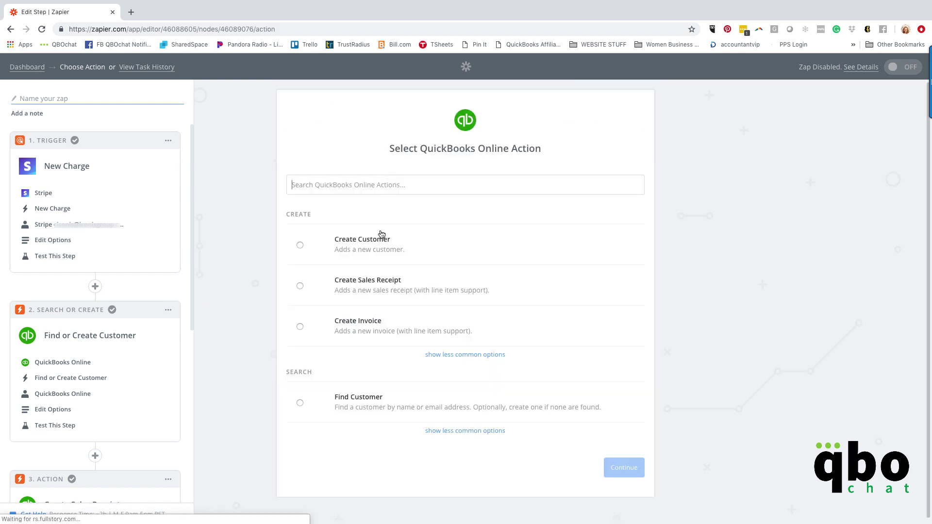
Choose the less common Create Expense action and save it with the existing QuickBooks Online account
click(449, 357)
scroll(445, 352, down, 5)
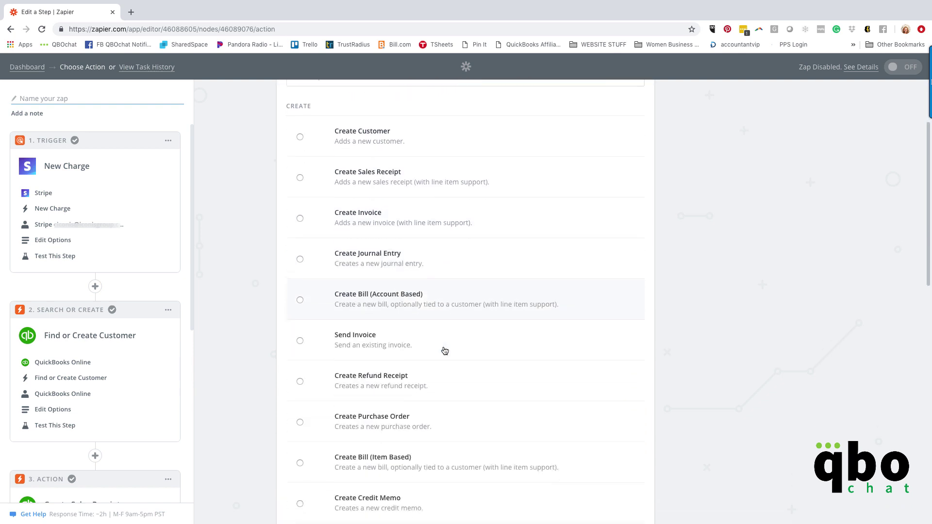
scroll(444, 351, down, 7)
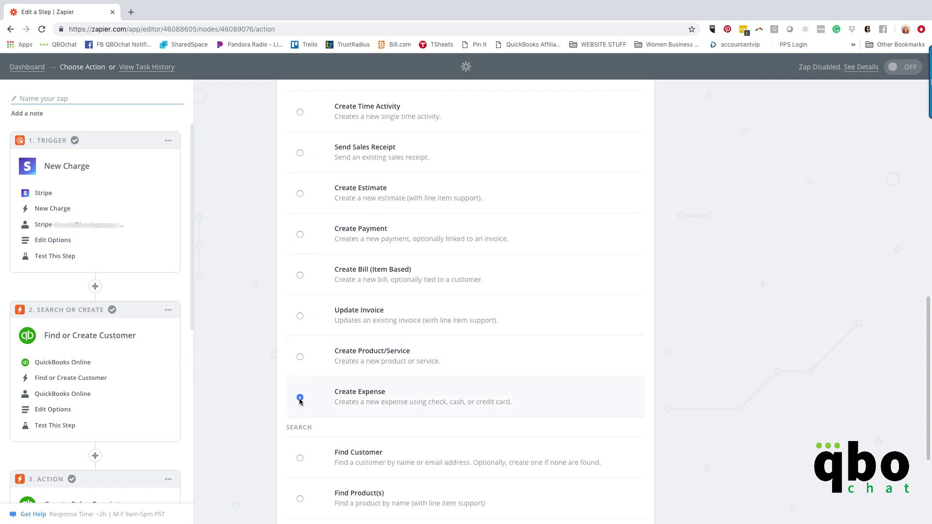
scroll(391, 389, down, 3)
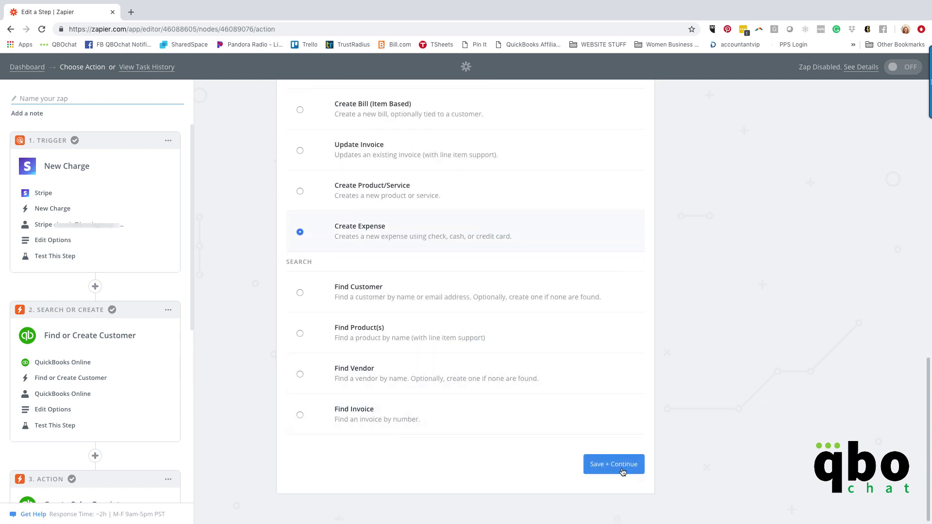
click(614, 466)
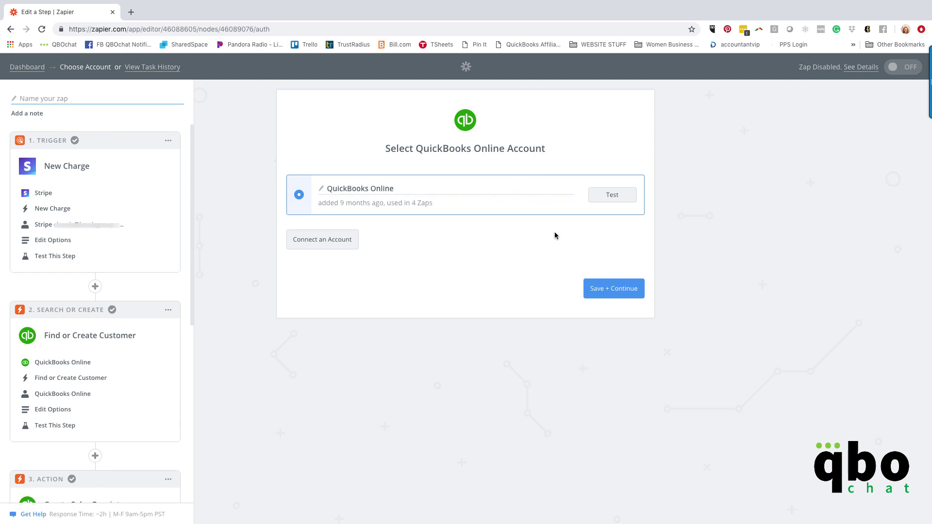
click(608, 290)
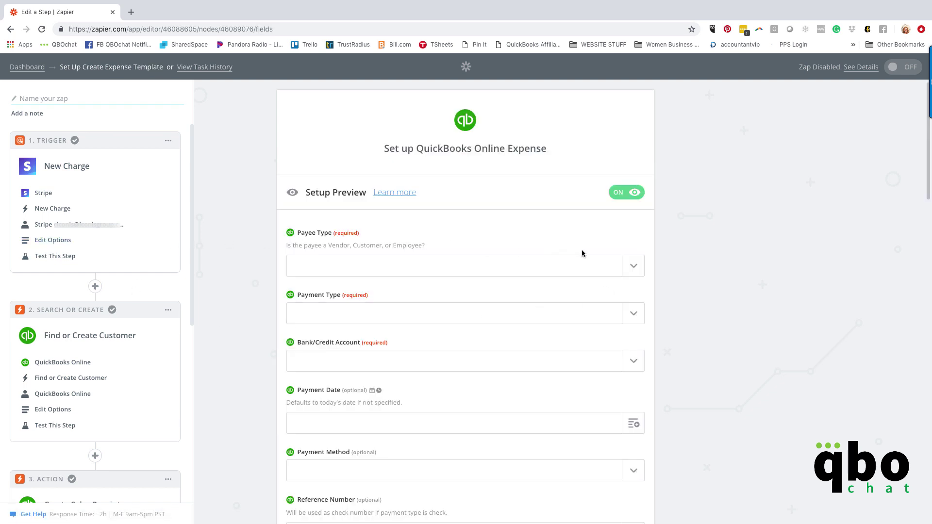
Set the expense's Payee Type to Vendor and its Vendor to Stripe
click(625, 266)
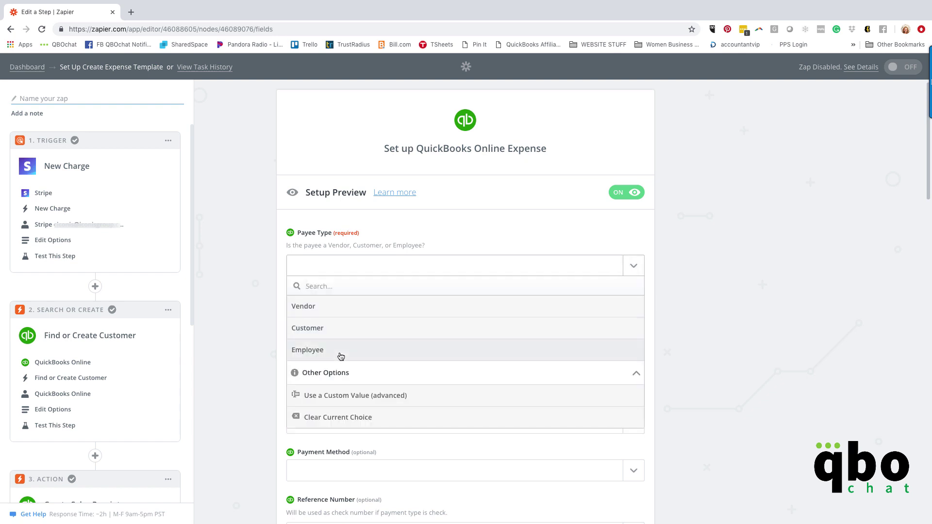
click(337, 311)
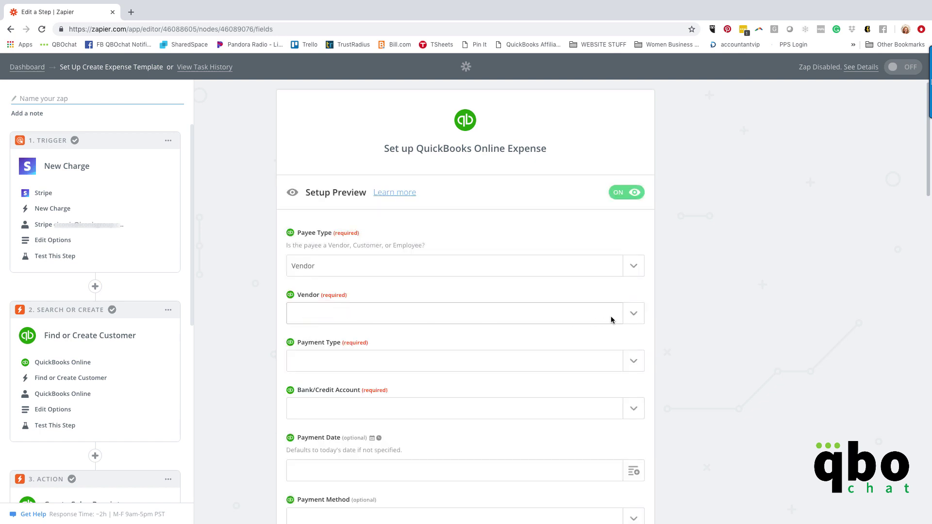
click(633, 314)
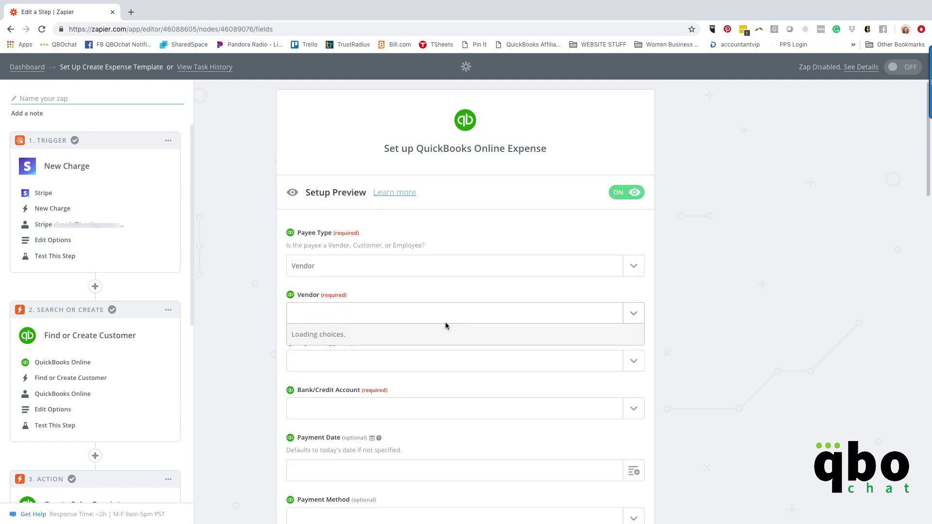
text(strip)
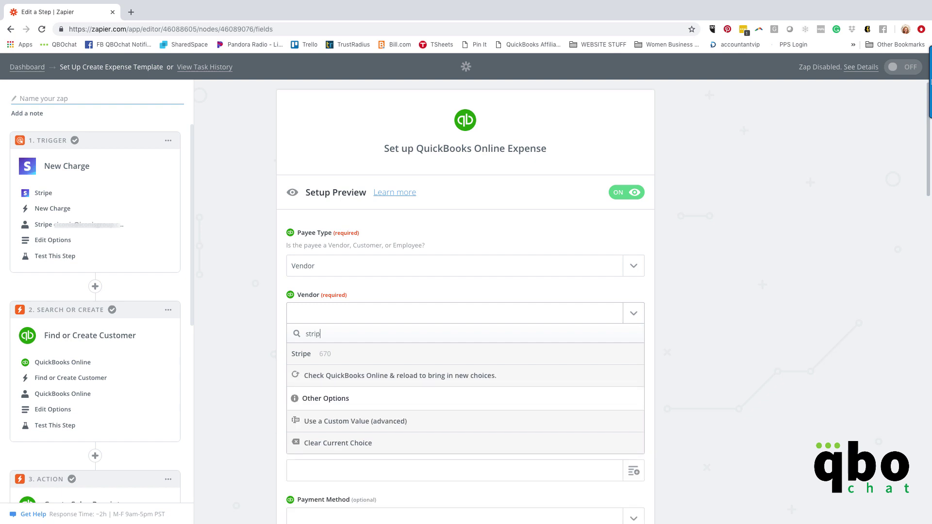
click(412, 350)
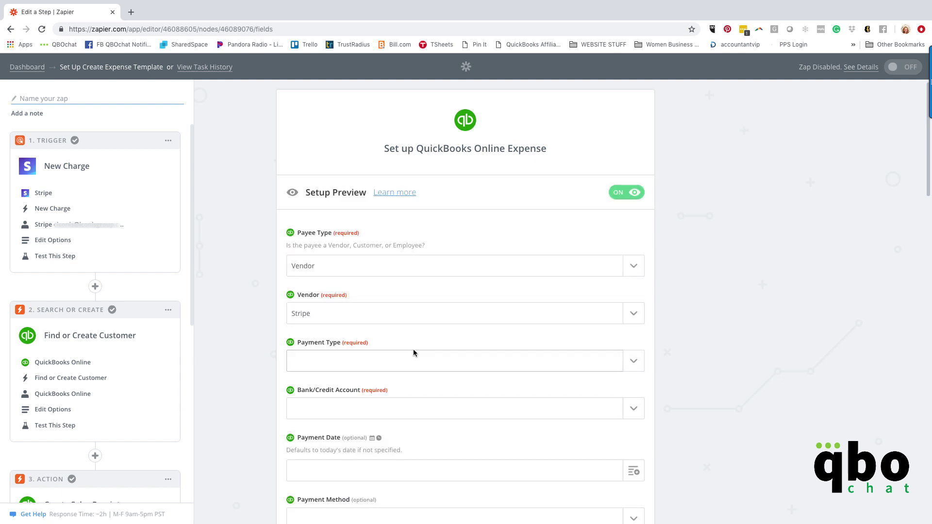
Set the expense's Payment Type to Cash and its Bank/Credit Account to Stripe Clearing
click(631, 361)
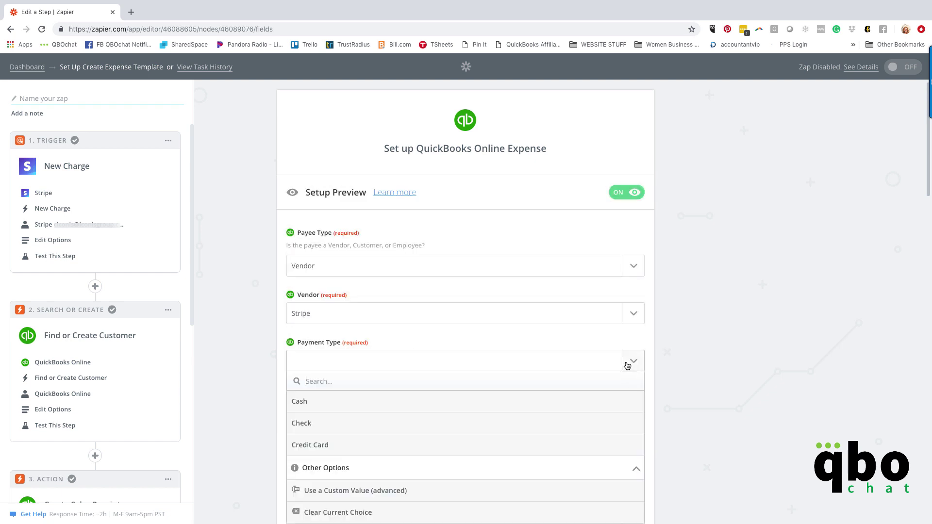
click(336, 411)
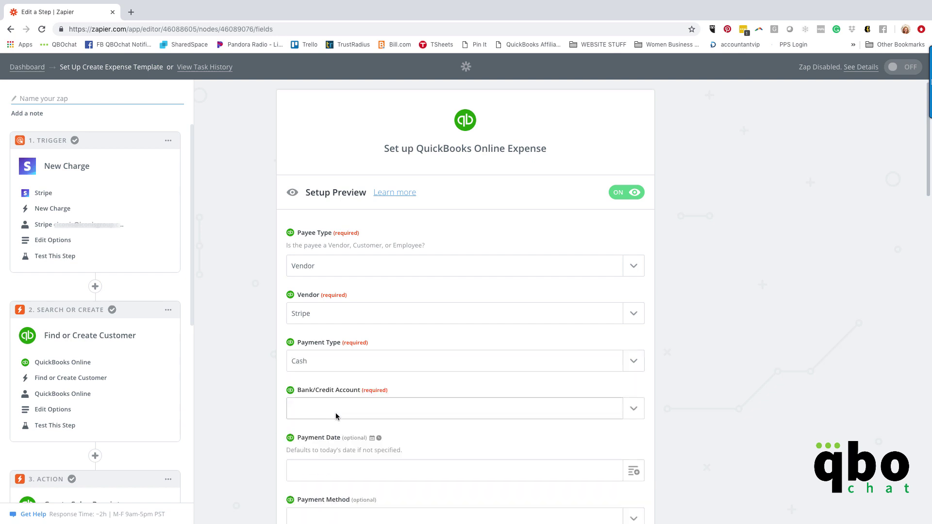
click(631, 414)
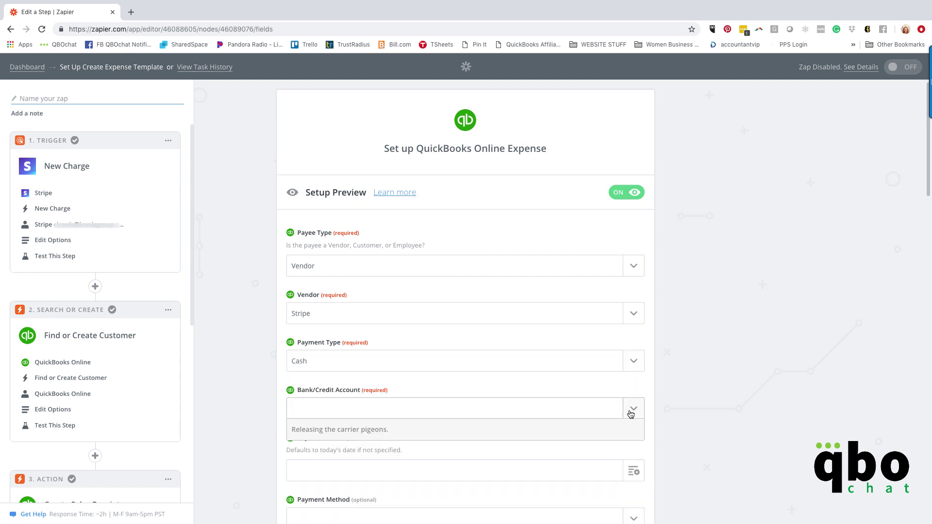
click(335, 450)
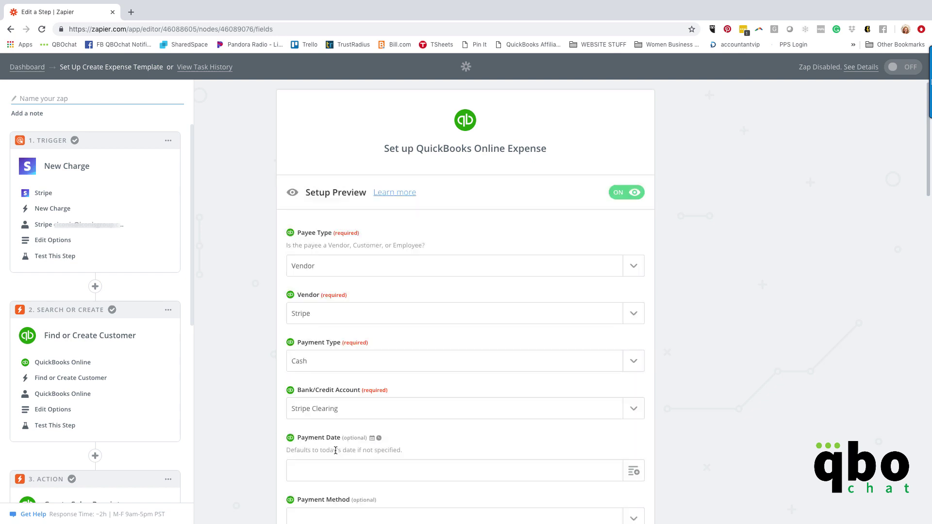
Open the account choices under the expense's Account Details
scroll(422, 431, down, 5)
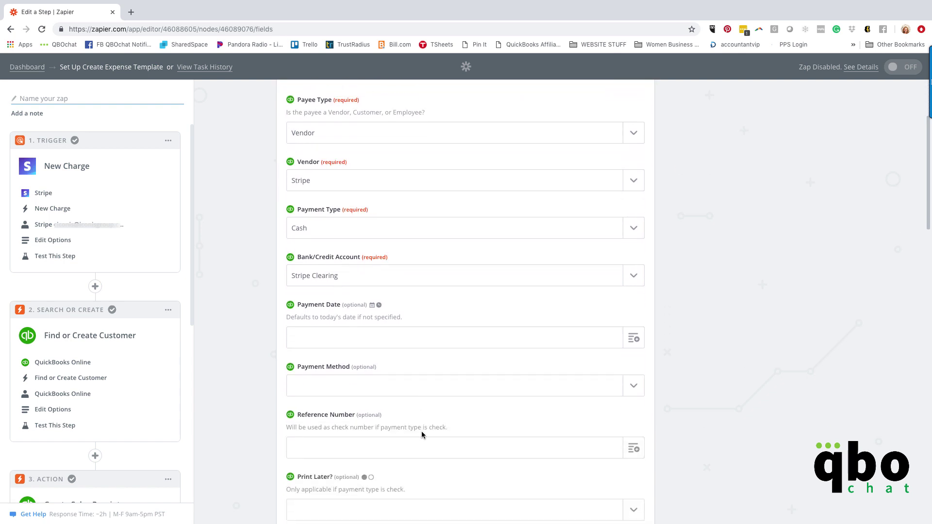
scroll(422, 434, down, 2)
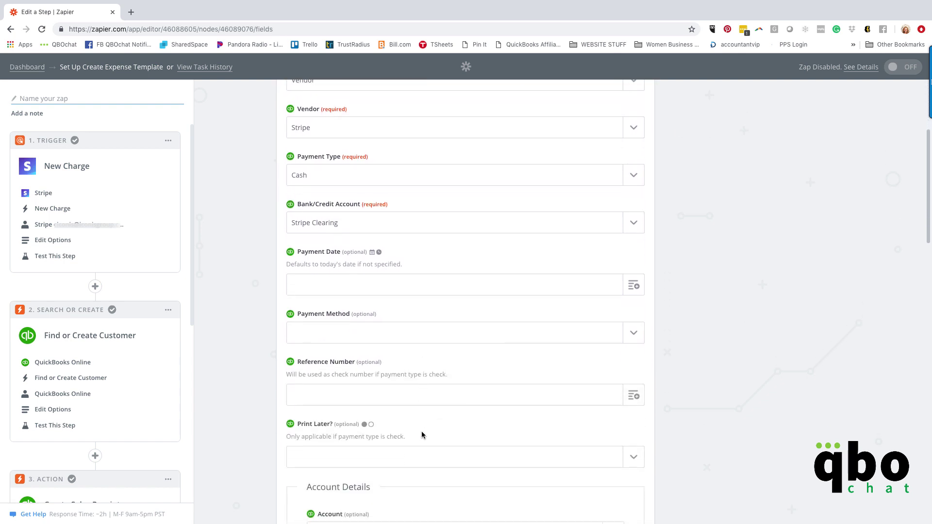
scroll(422, 431, down, 3)
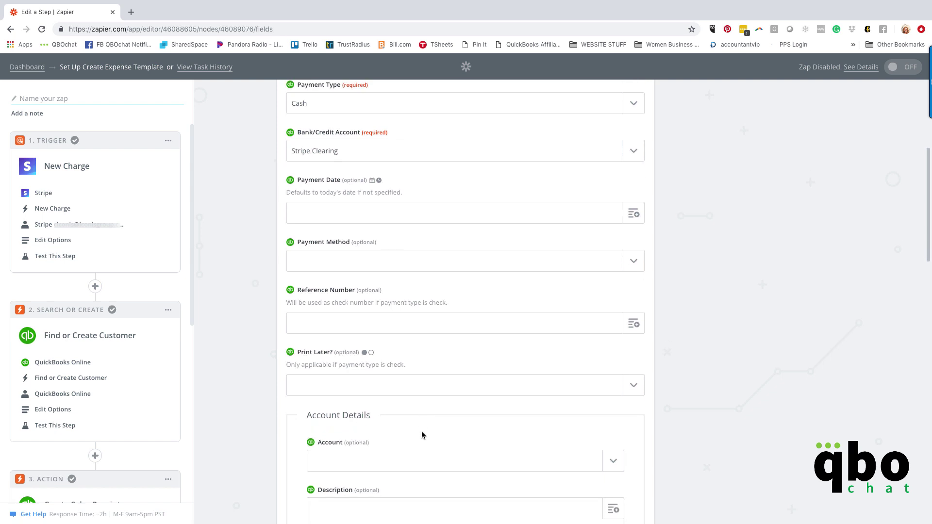
scroll(422, 431, down, 5)
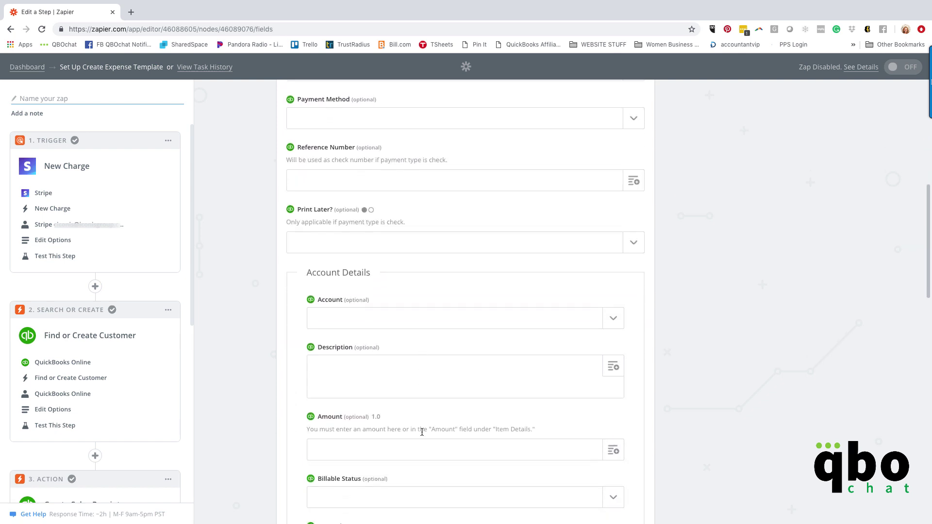
click(354, 318)
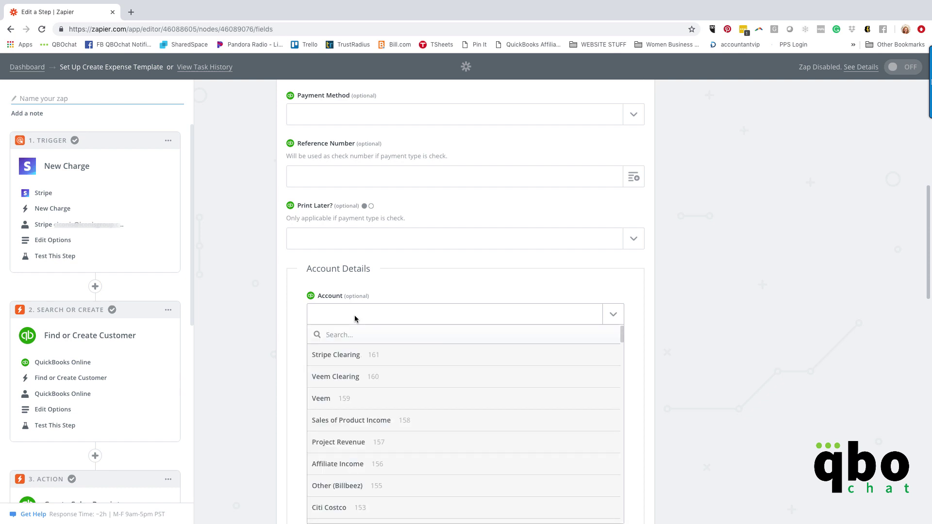
text(ban)
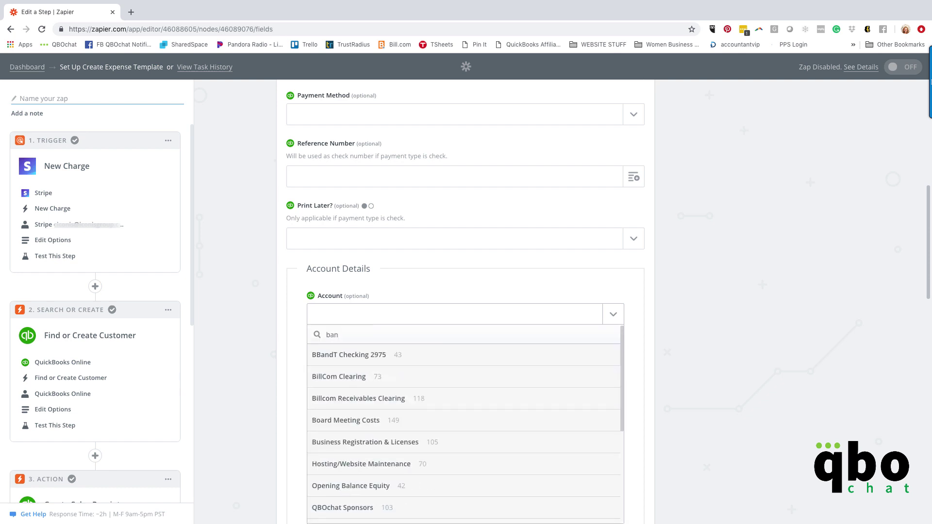
text(k)
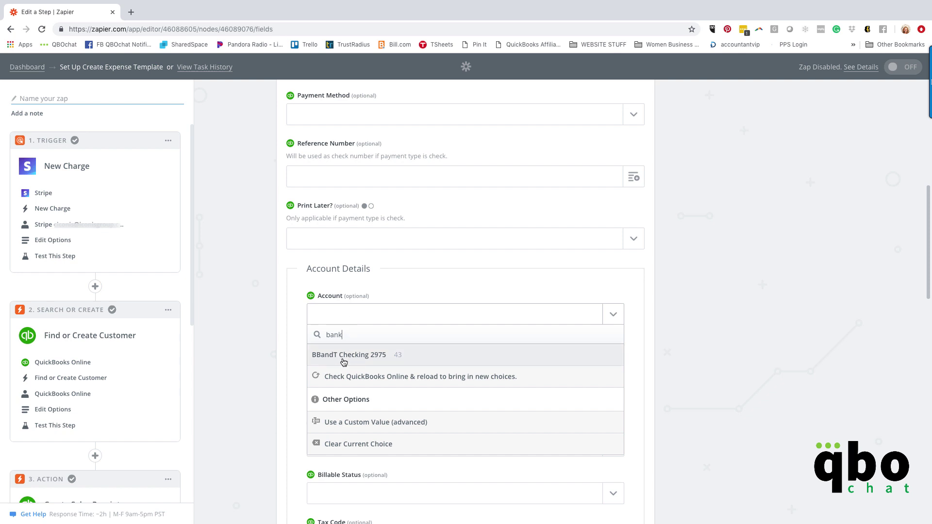
key(BackSpace)
key(BackSpace)
key(BackSpace)
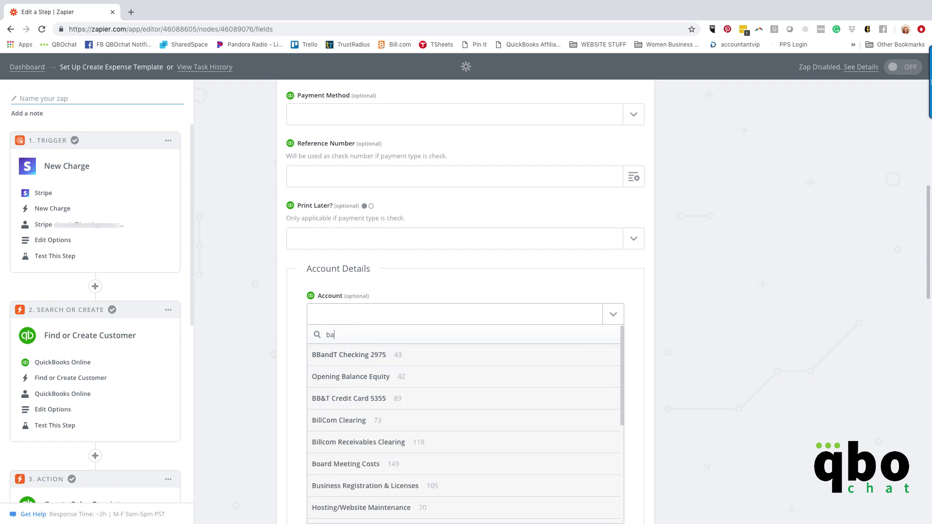
key(BackSpace)
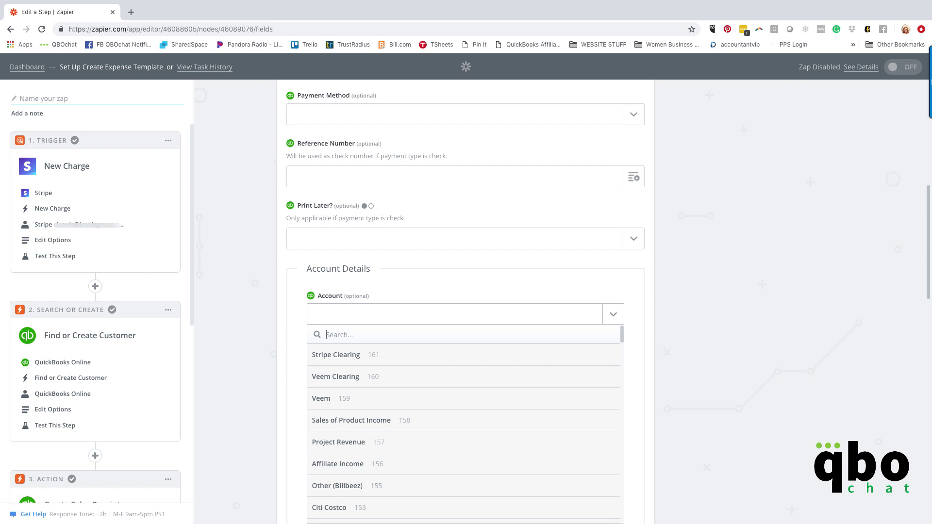
text(ban)
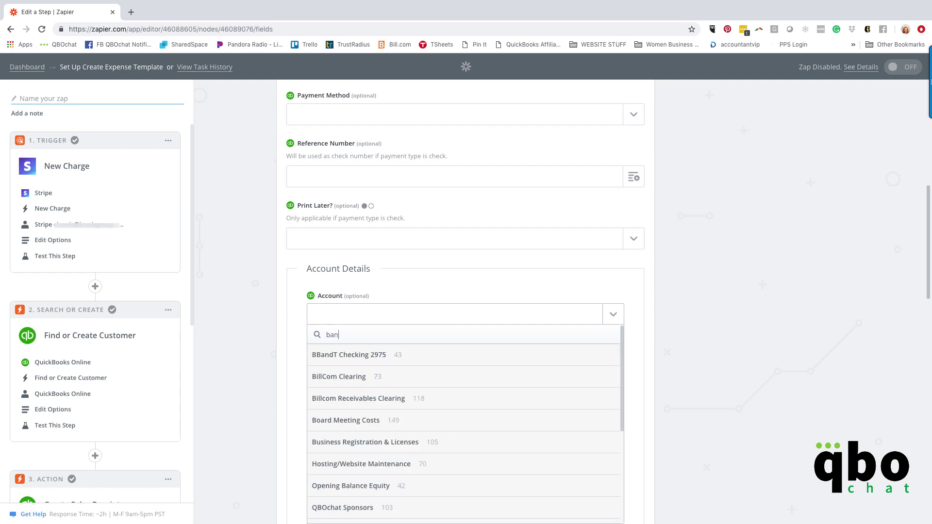
text(k)
key(BackSpace)
key(BackSpace)
key(BackSpace)
key(BackSpace)
text(c)
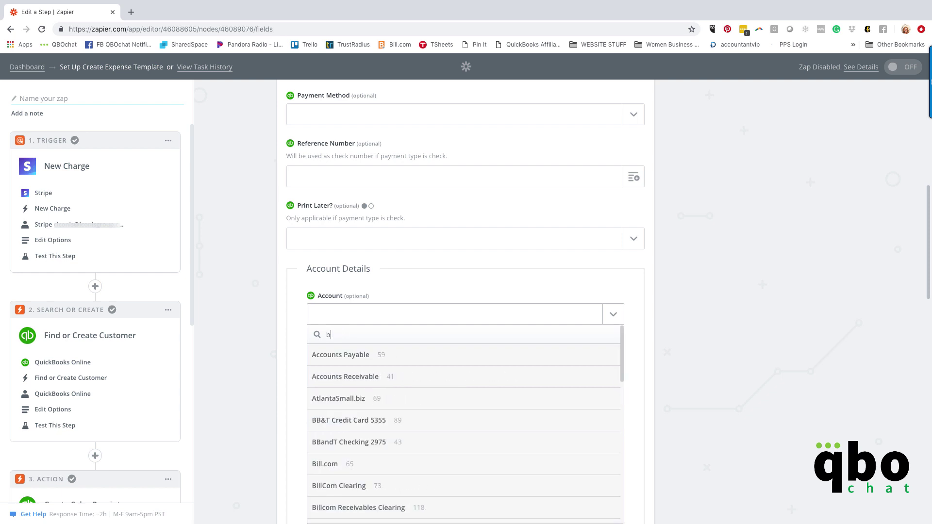
text(har)
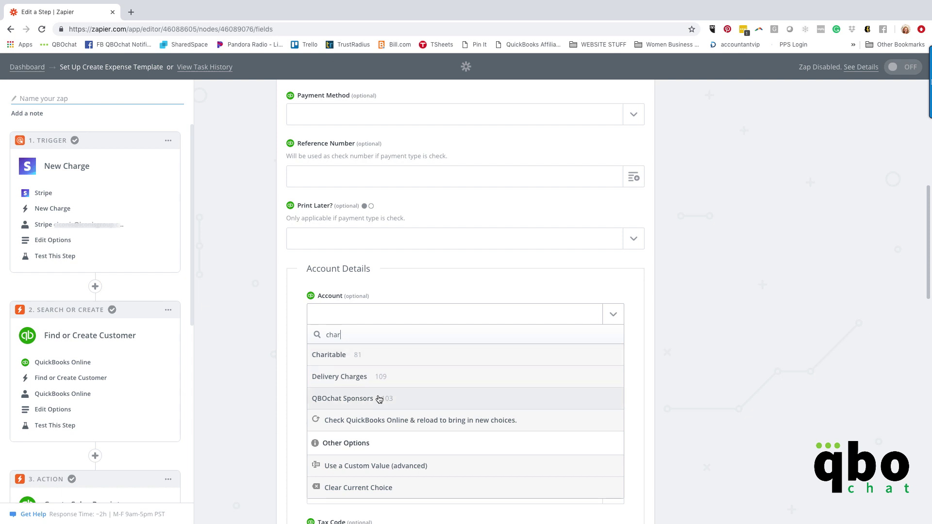
Search the accounts for "bank" and set the Account in Account Details to Bank Charges
drag(345, 336, 327, 335)
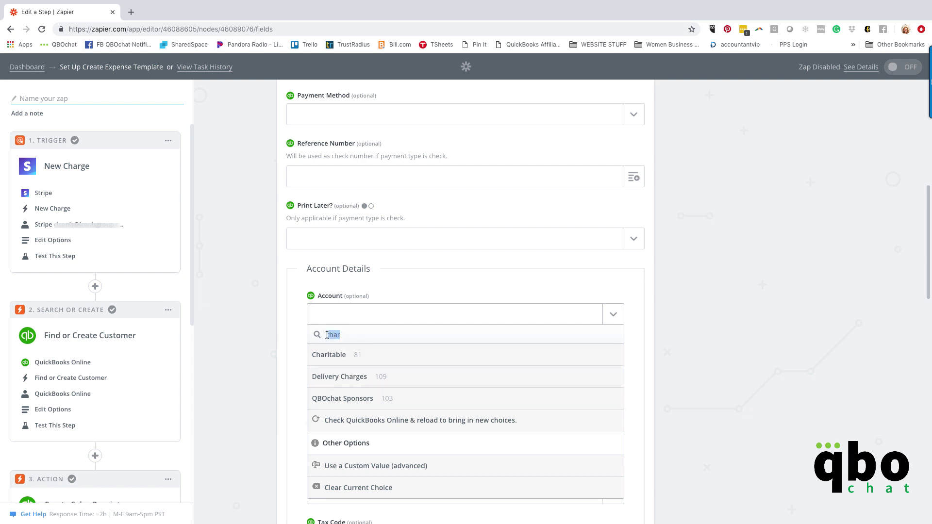
text(b)
text(an)
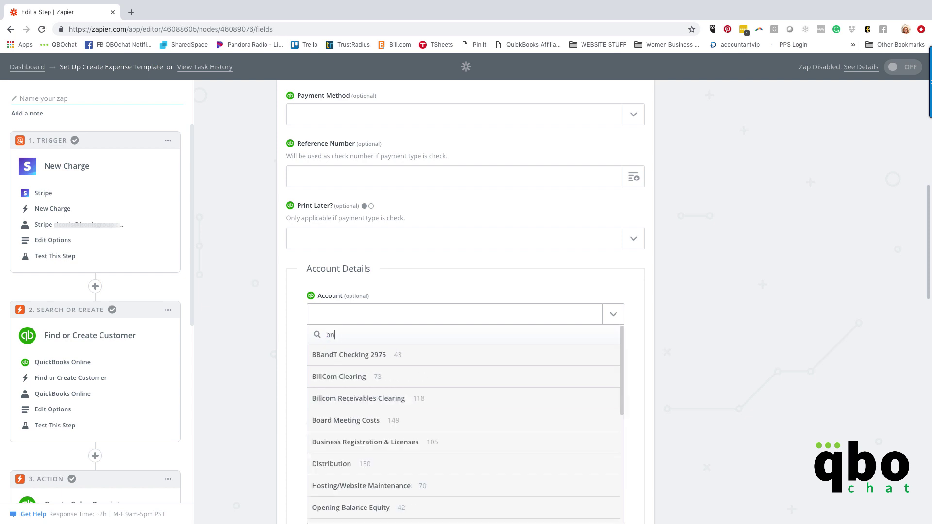
text(k)
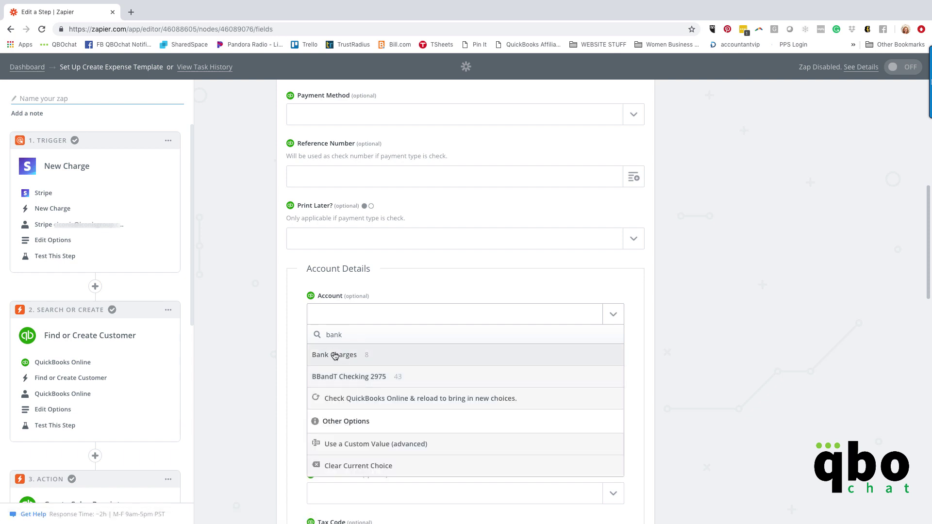
click(334, 355)
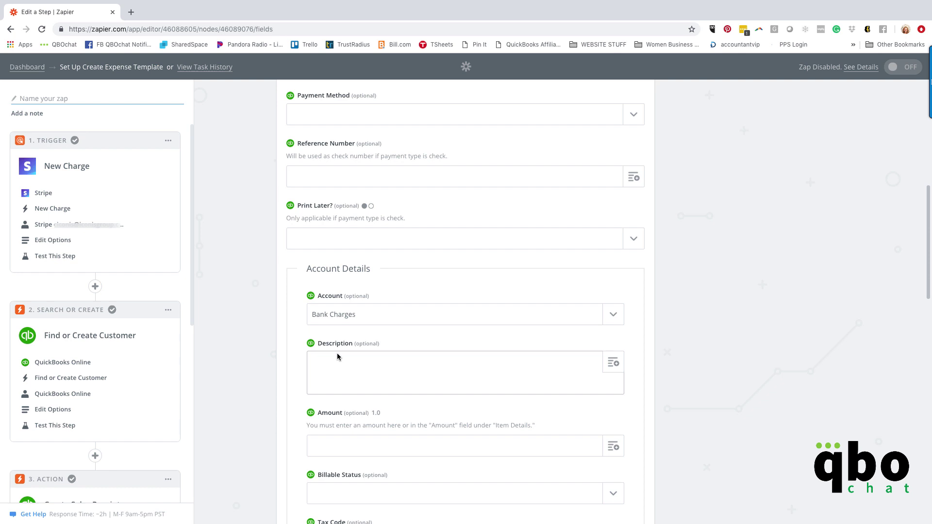
Enter "Stripe Processing Fees" as the description in Account Details
scroll(338, 357, down, 1)
text(strip)
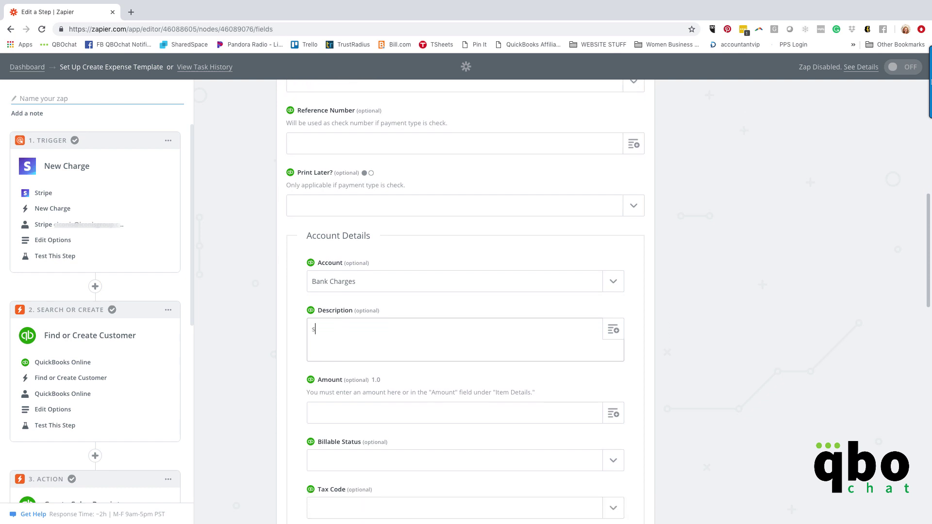
key(BackSpace)
text(Stripe Processing Fees)
Map the Account Details amount to the Transaction Fee value from the Stripe New Charge trigger
click(614, 413)
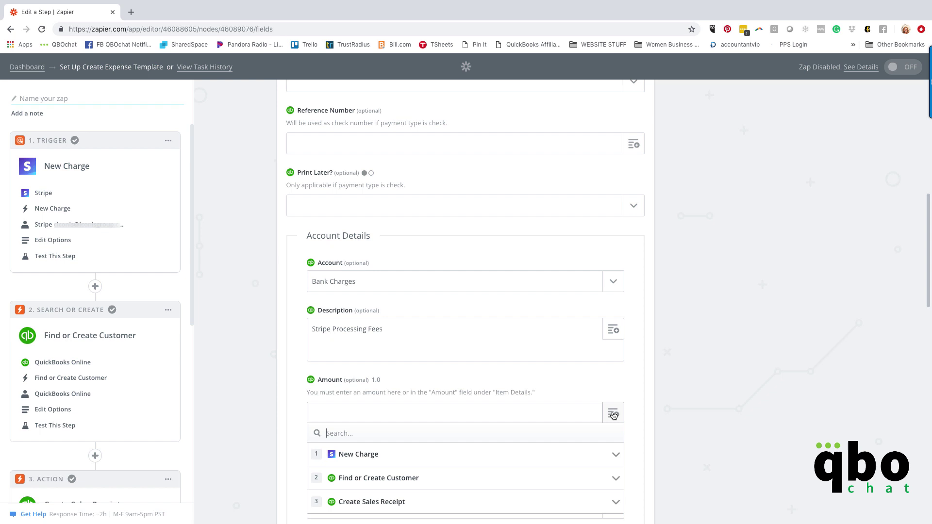
click(503, 459)
scroll(502, 462, down, 5)
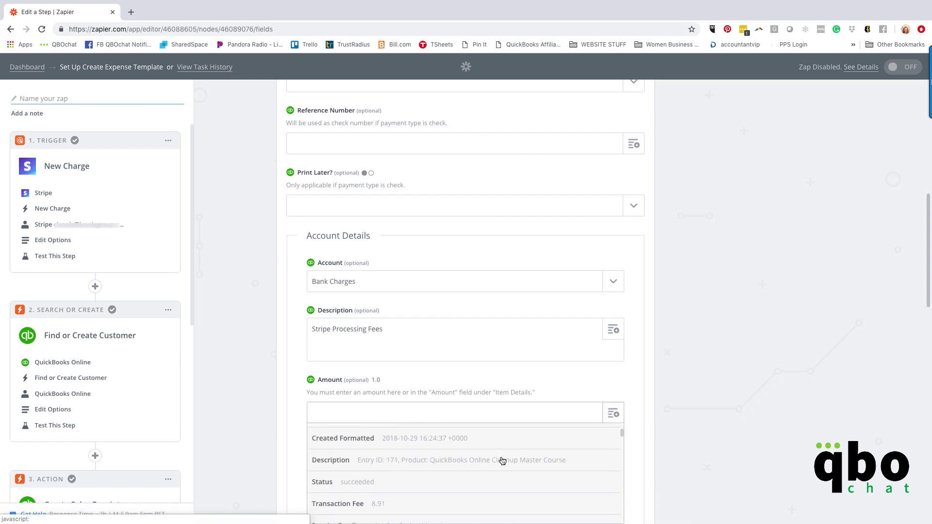
scroll(255, 438, down, 5)
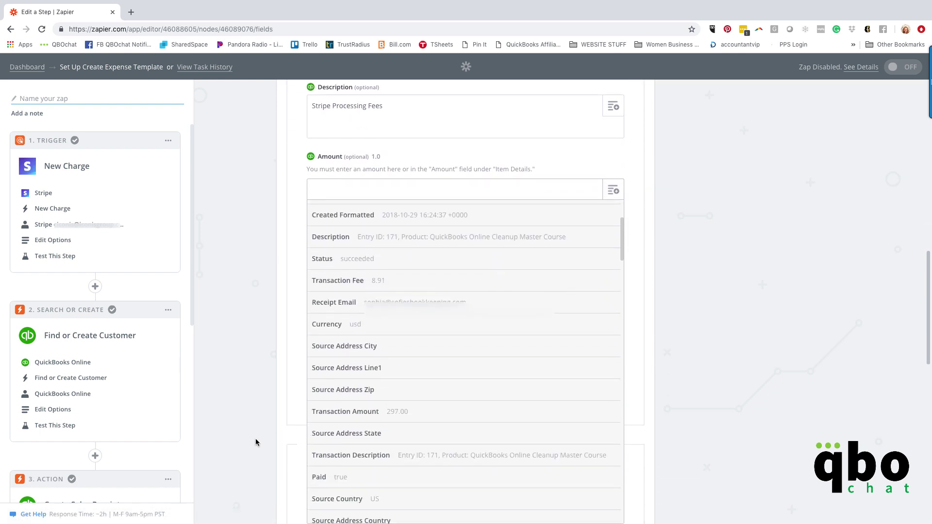
click(338, 281)
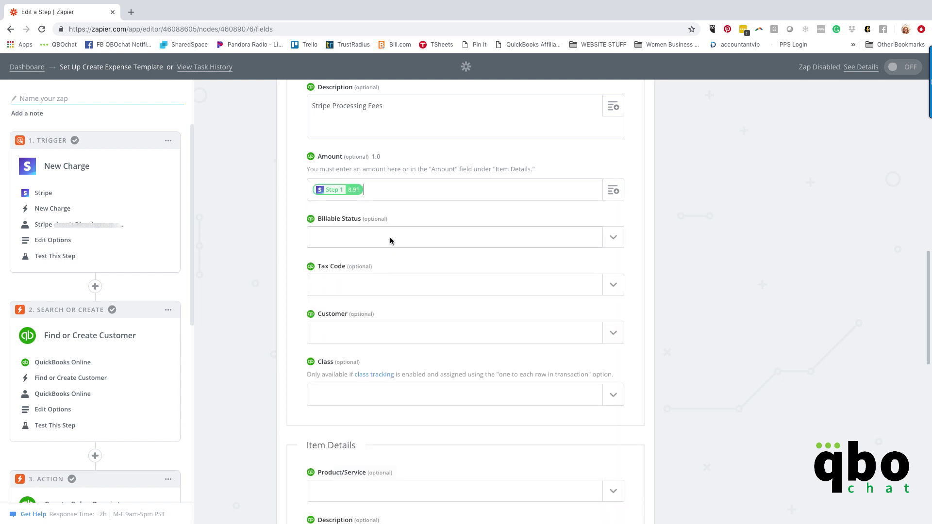
Set the Class in the expense's Account Details to QBOchat
scroll(401, 324, down, 3)
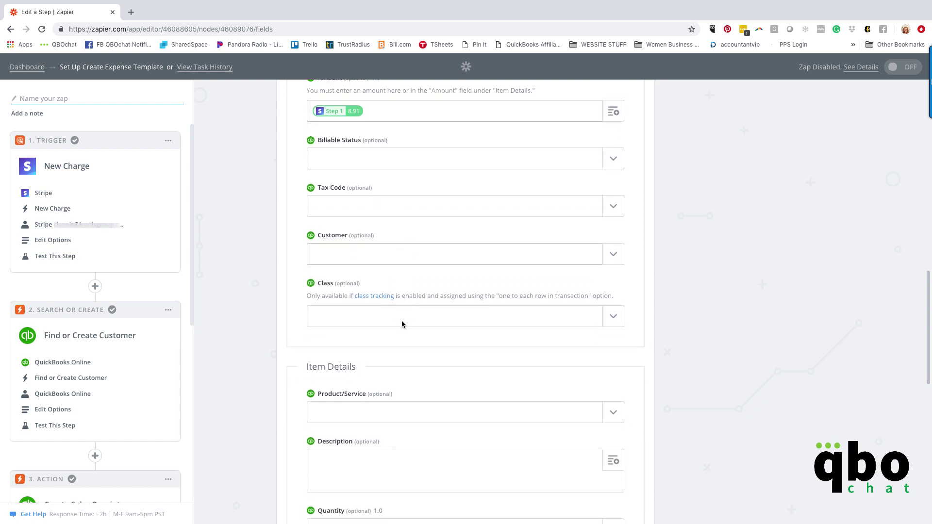
click(613, 316)
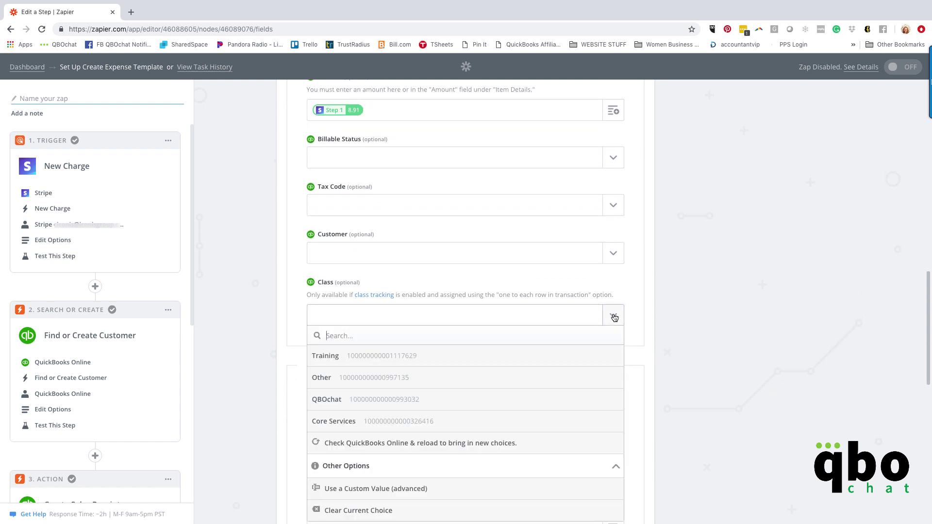
click(325, 399)
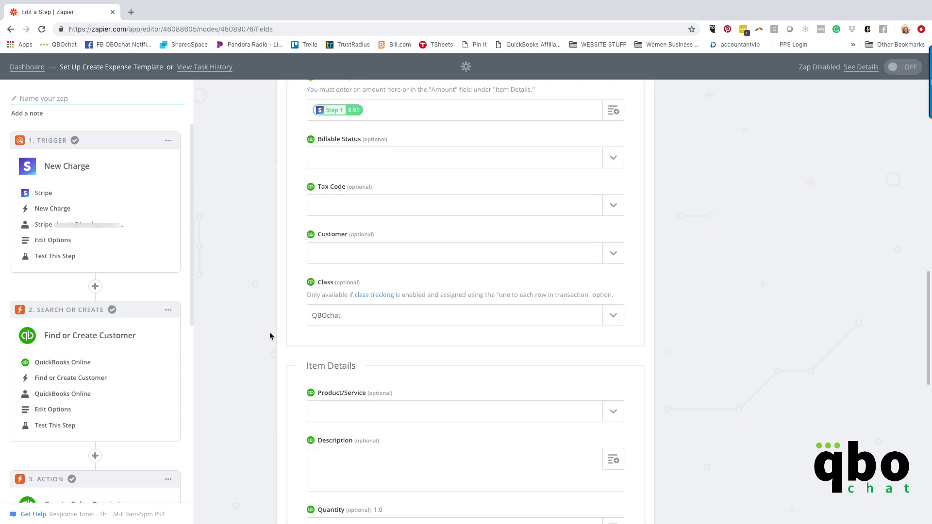
Continue with the remaining optional expense fields left empty and send the test expense to QuickBooks Online
scroll(270, 334, down, 5)
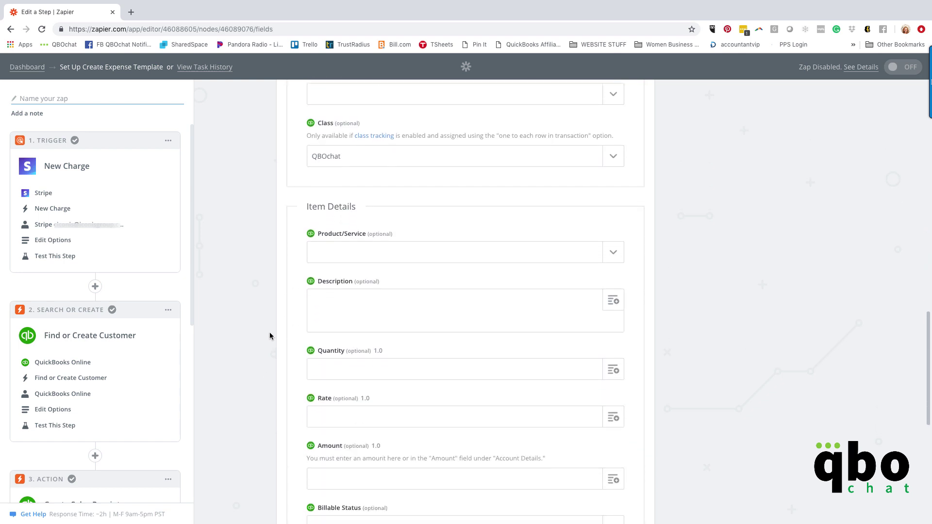
scroll(270, 335, down, 6)
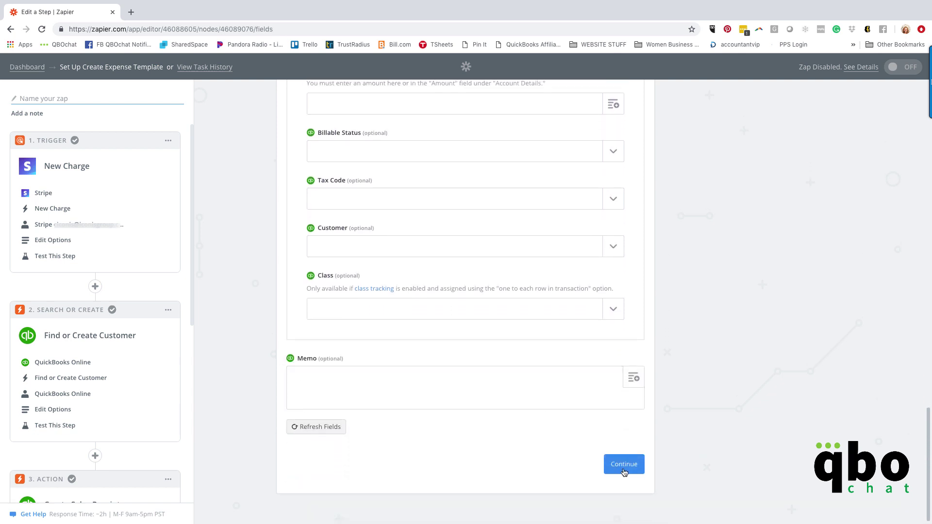
click(624, 466)
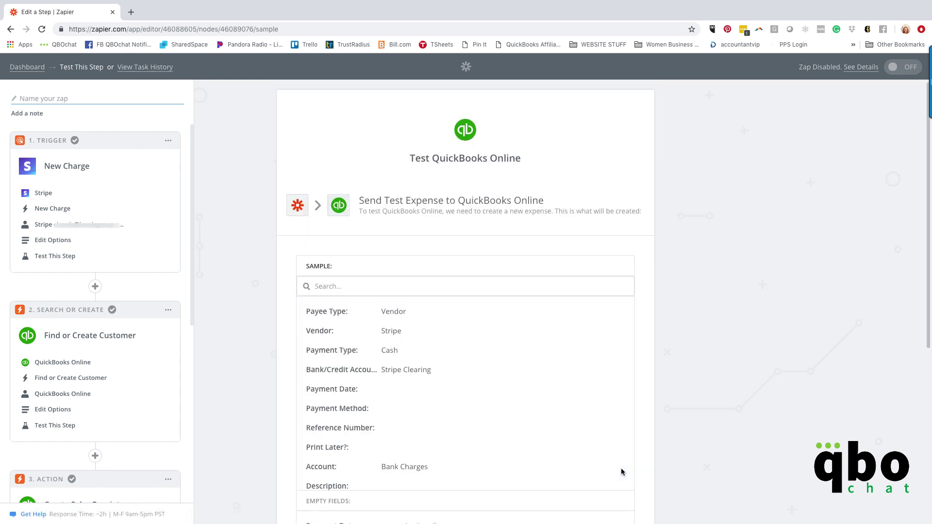
scroll(522, 363, down, 2)
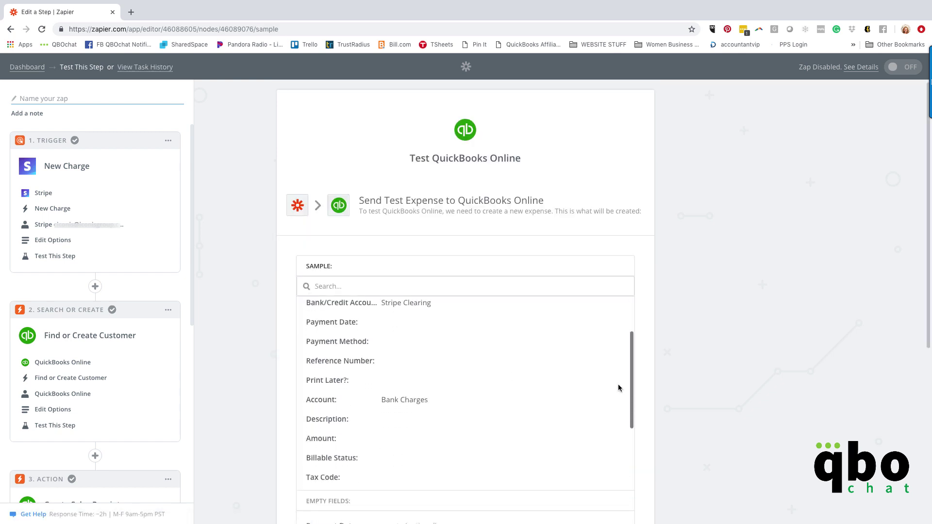
scroll(670, 396, down, 6)
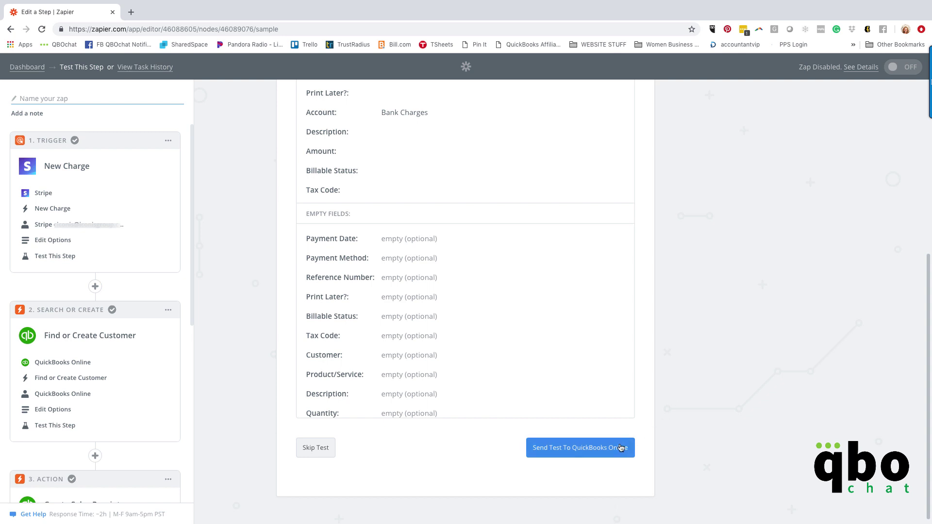
click(612, 449)
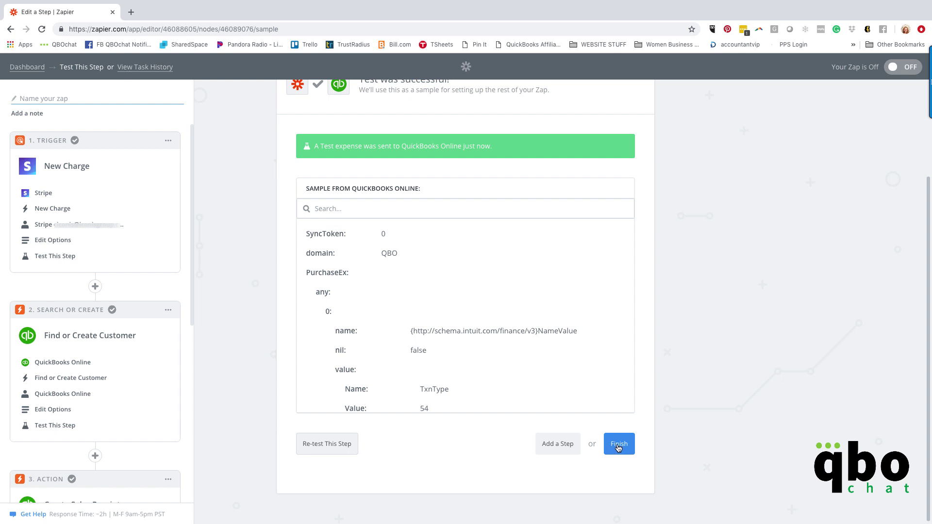
Finish the Zap setup, name it "Awesome Zap from Stripe to QBO" and turn it on
click(619, 447)
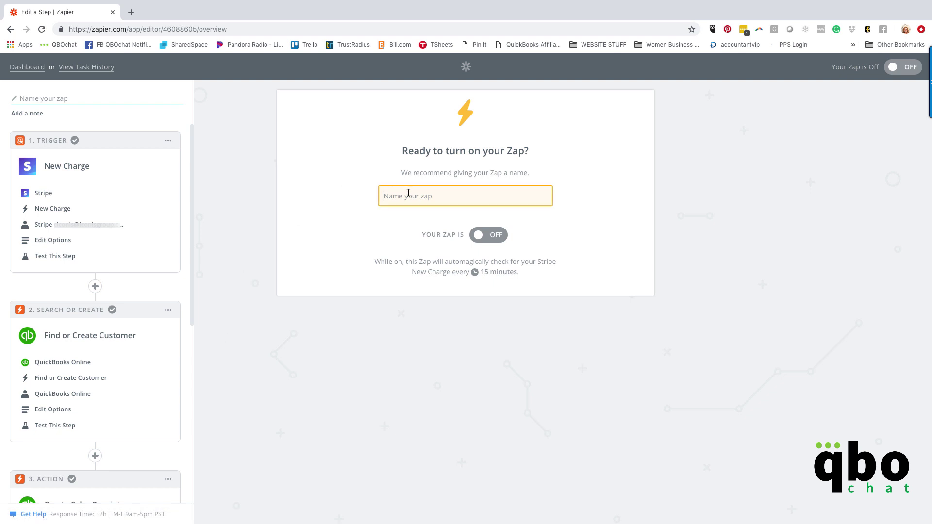
text(Awesome )
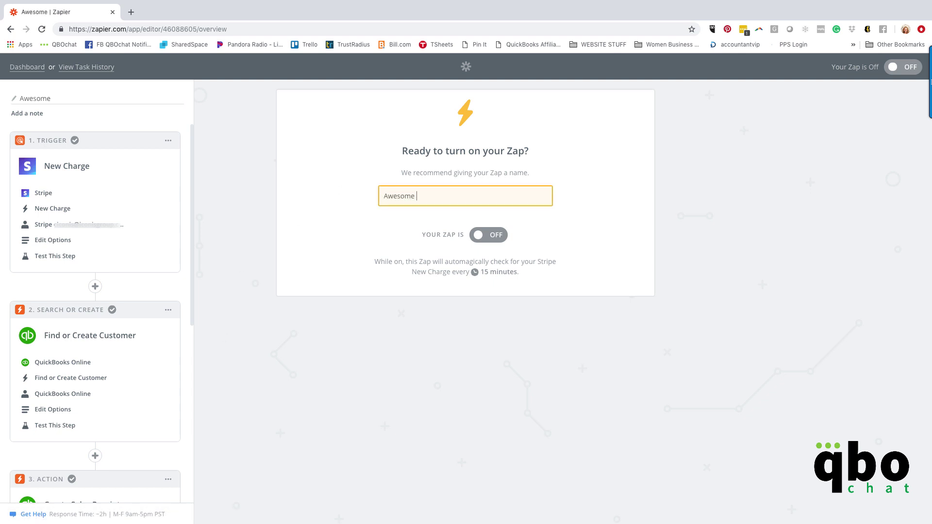
text(Zap fro)
key(BackSpace)
text(m Stripe to )
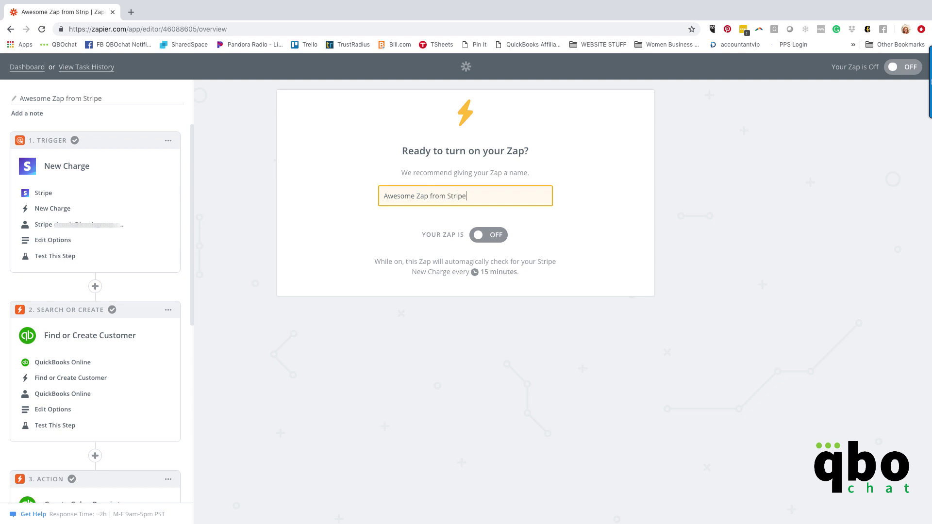
text(QBO)
click(495, 236)
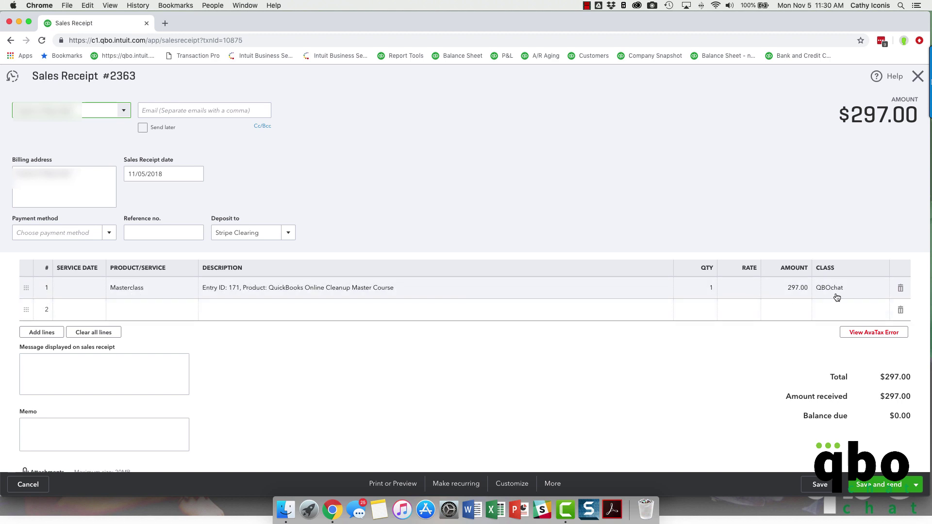
Review the Masterclass sales receipt and the Stripe processing fee expense in QuickBooks Online, including their accounts, amounts and classes
scroll(587, 225, down, 3)
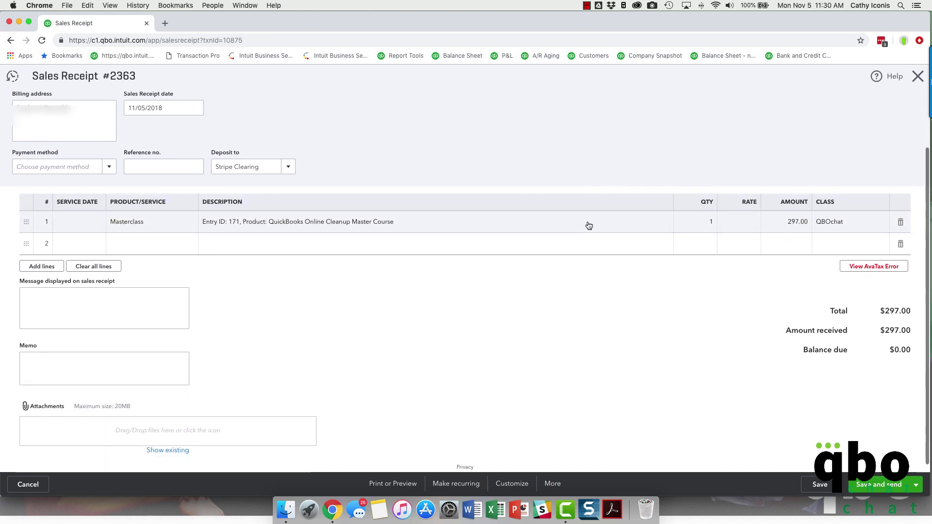
scroll(588, 224, up, 3)
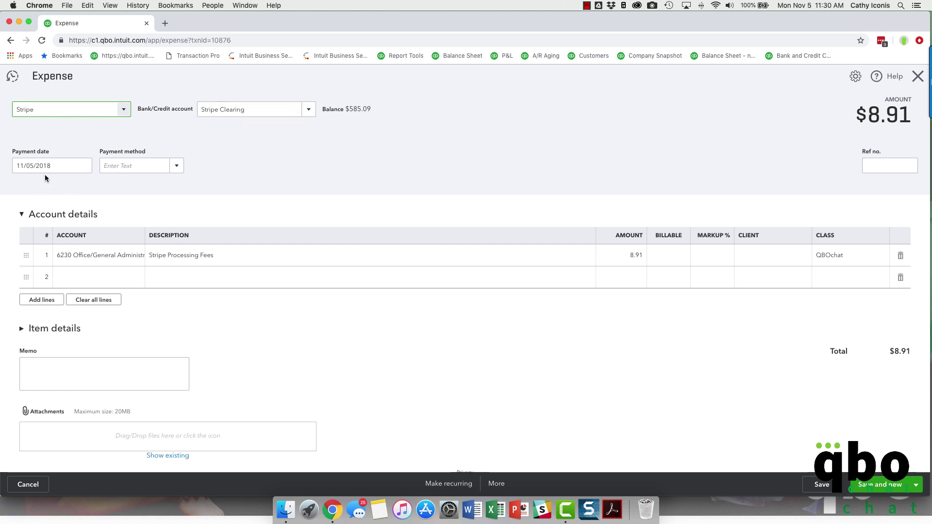
click(68, 259)
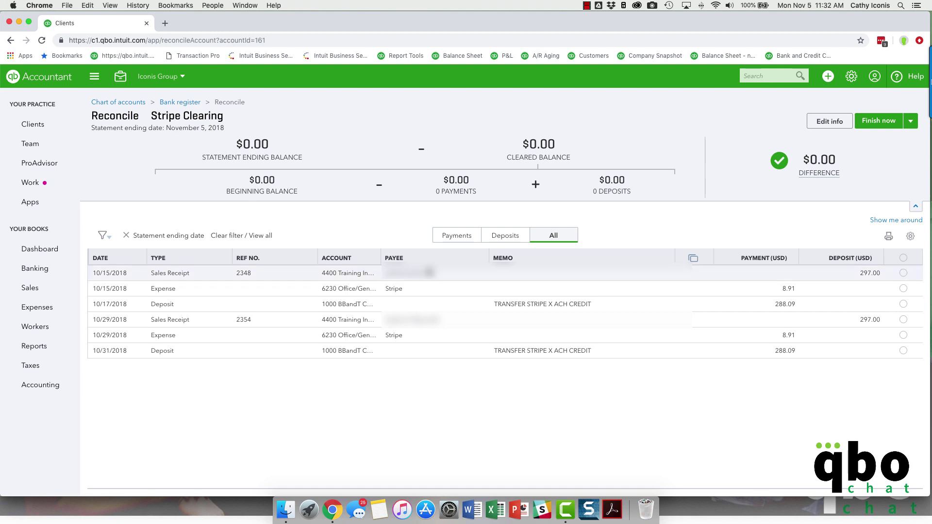
In the Stripe Clearing reconciliation, mark the 10/15/2018 sales receipt, its Stripe fee expense and the 10/17/2018 deposit as cleared
click(907, 273)
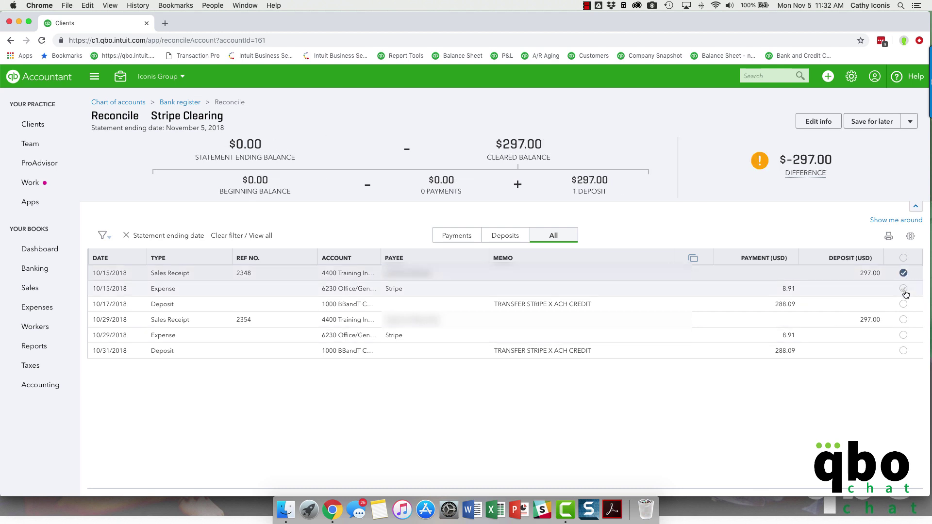
click(906, 290)
click(905, 304)
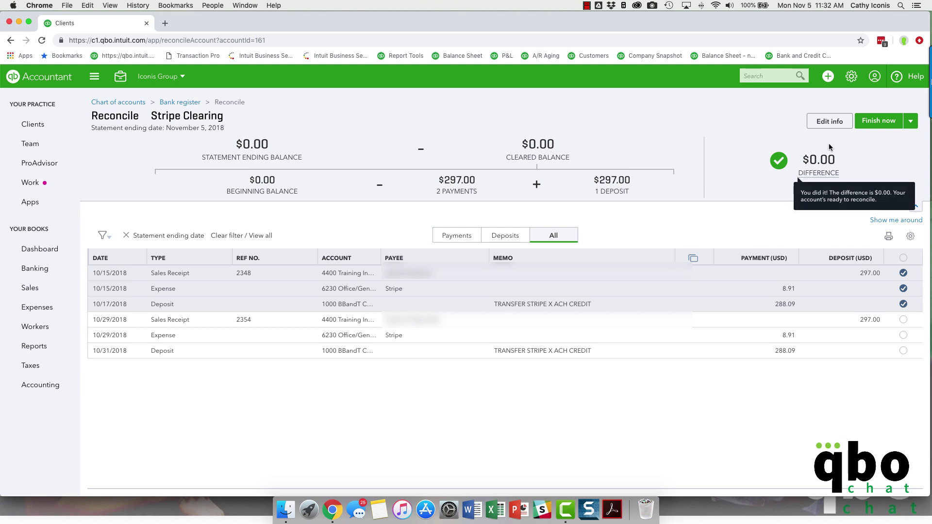
Mark the 10/29/2018 sales receipt, its Stripe fee expense and the 10/31/2018 deposit as cleared in the Stripe Clearing reconciliation
click(904, 320)
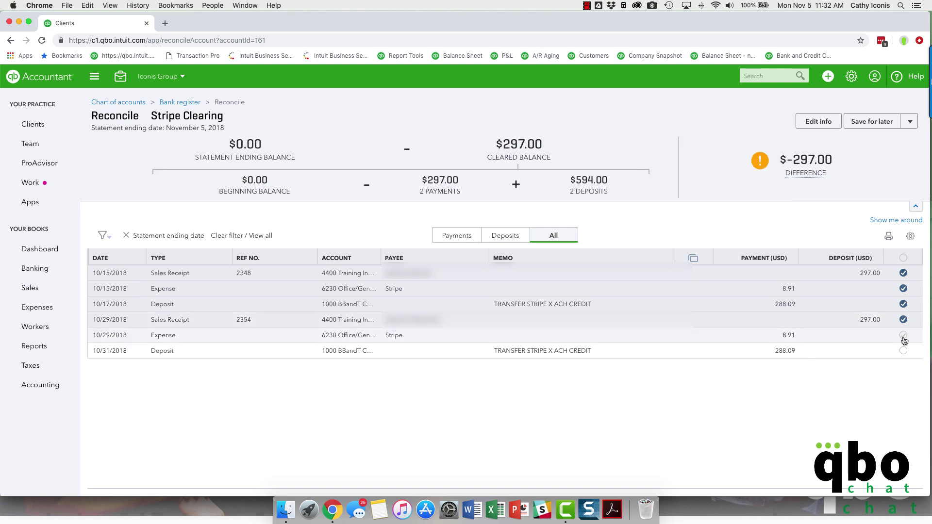
click(904, 335)
click(904, 351)
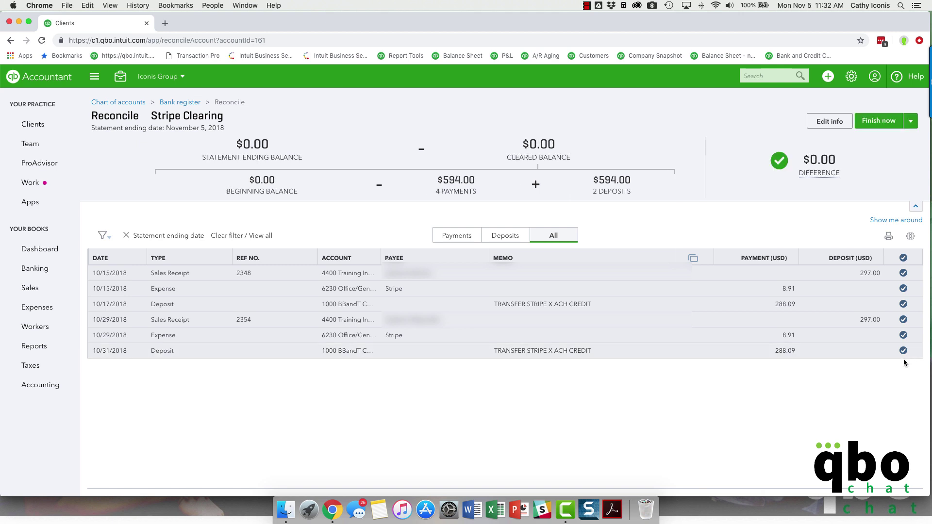